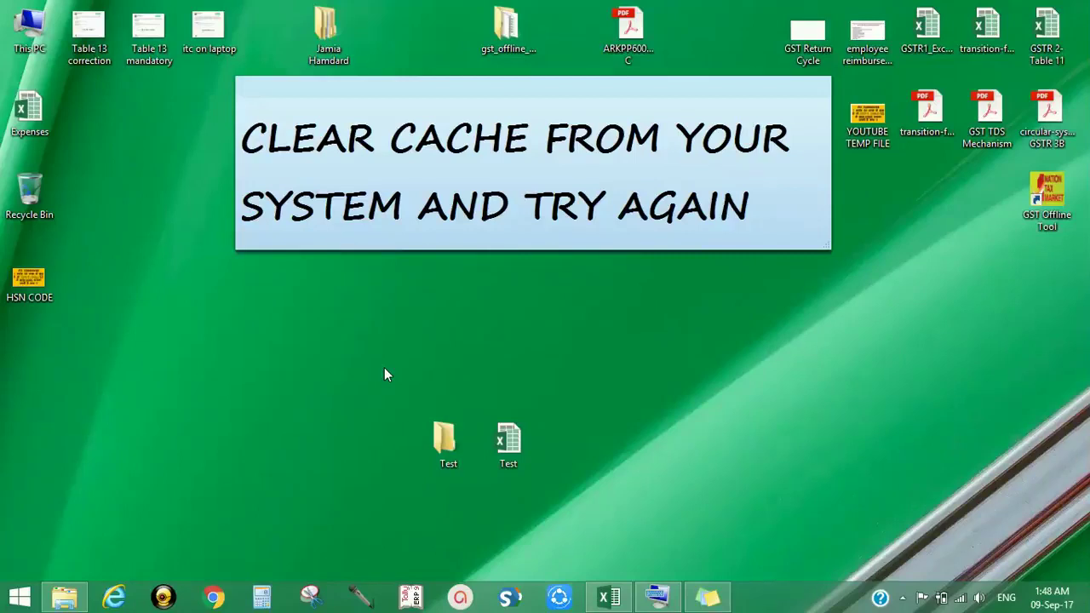
{"action": "left_click_drag", "start_coordinate": [242, 137], "coordinate": [761, 136]}
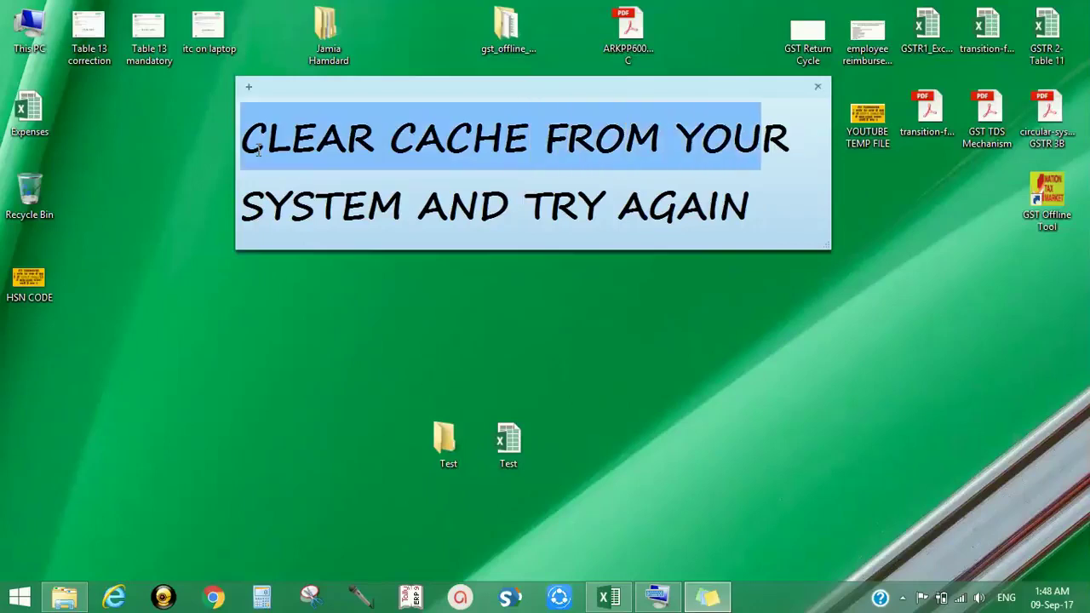
{"action": "key", "text": "shift+Right"}
{"action": "key", "text": "shift+Right"}
{"action": "key", "text": "shift+Right"}
{"action": "key", "text": "shift+Right"}
{"action": "key", "text": "shift+Right"}
{"action": "key", "text": "shift+Right"}
{"action": "key", "text": "shift+Right"}
{"action": "key", "text": "shift+Right"}
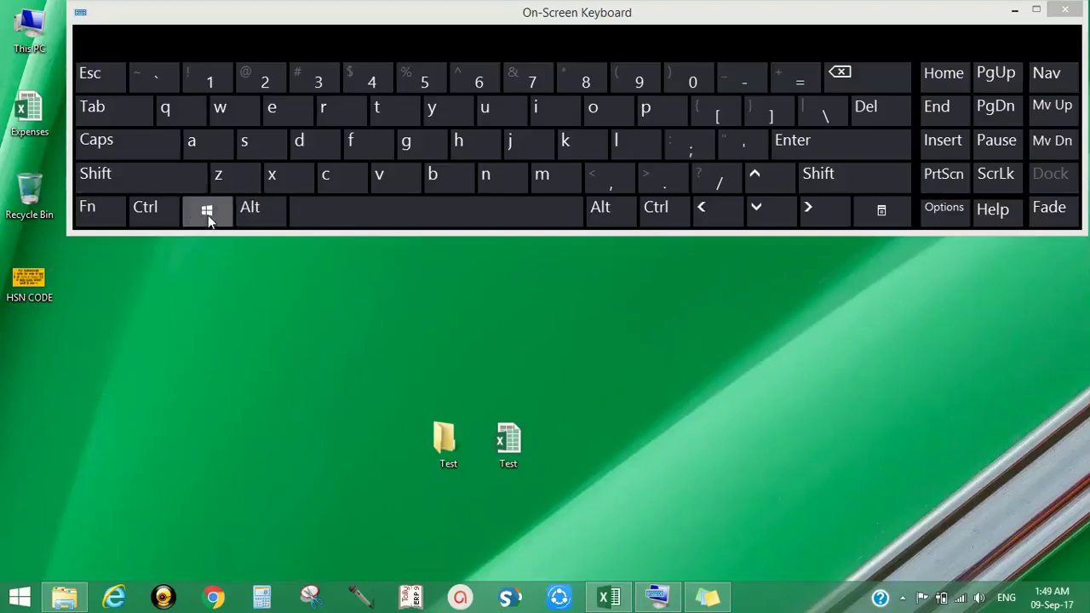
Open the Run dialog and clear the existing entry from its Open field
{"action": "left_click", "coordinate": [208, 214]}
{"action": "left_click", "coordinate": [345, 107]}
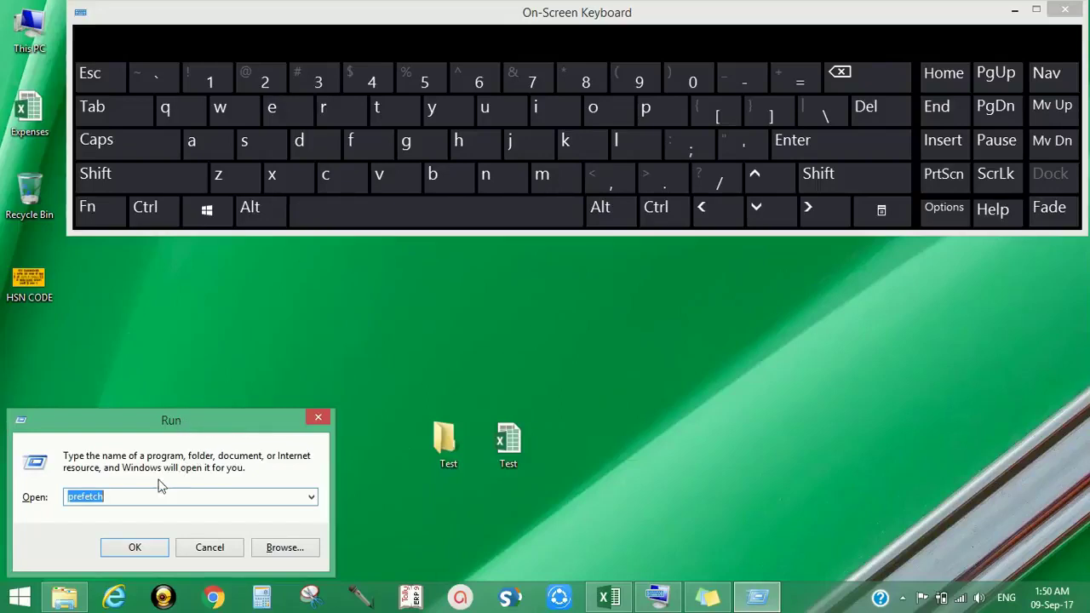
{"action": "left_click", "coordinate": [140, 497]}
{"action": "key", "text": "BackSpace"}
{"action": "key", "text": "BackSpace"}
{"action": "key", "text": "BackSpace"}
{"action": "key", "text": "BackSpace"}
{"action": "key", "text": "BackSpace"}
{"action": "key", "text": "BackSpace"}
{"action": "key", "text": "BackSpace"}
{"action": "key", "text": "BackSpace"}
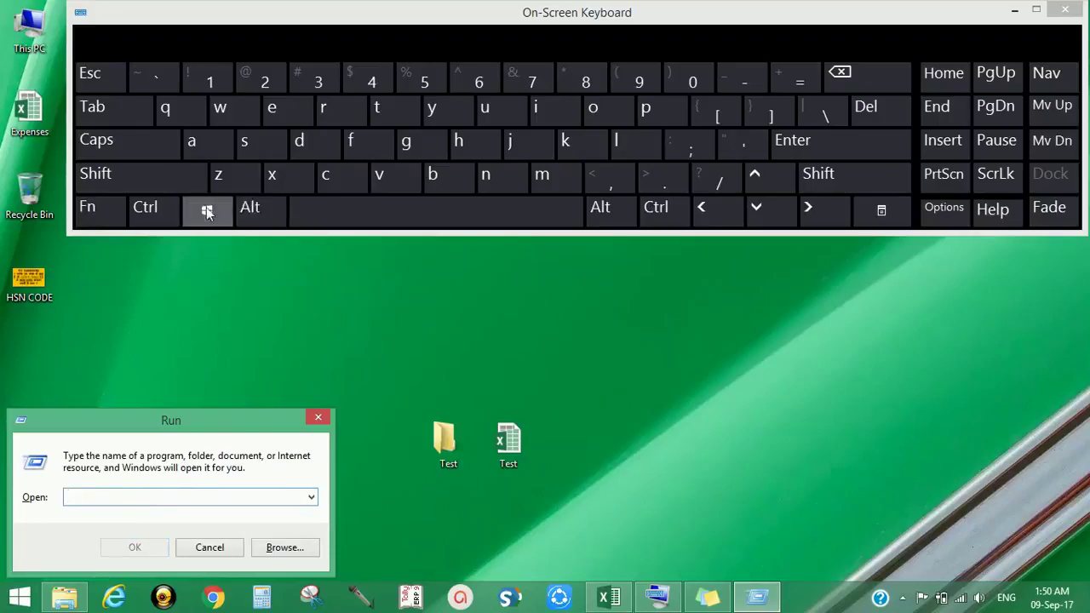
Run %temp% to open the system's temporary files folder
{"action": "left_click", "coordinate": [135, 177]}
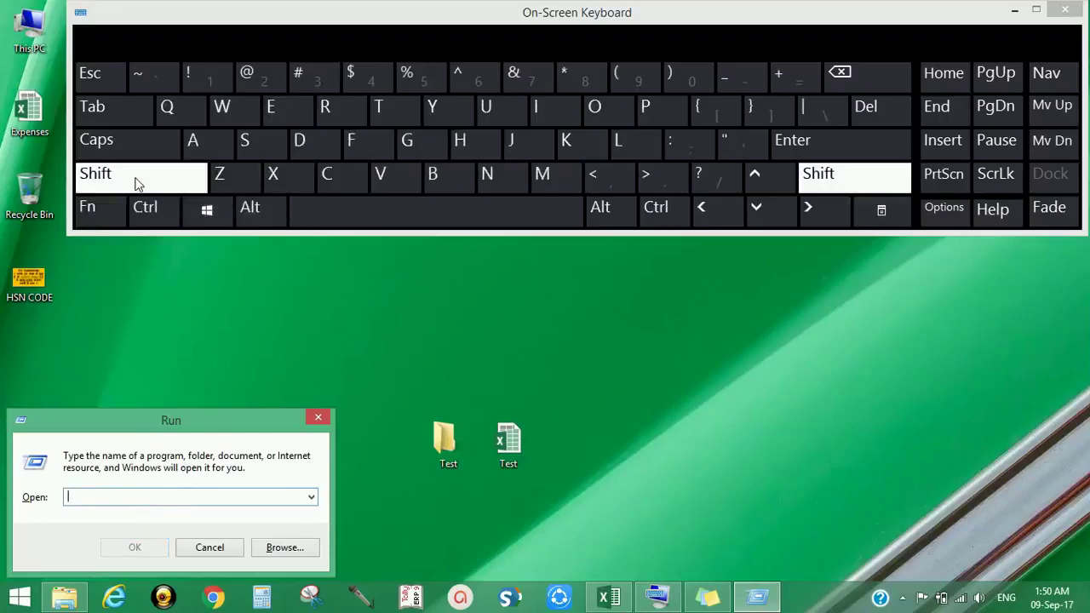
{"action": "left_click", "coordinate": [420, 79]}
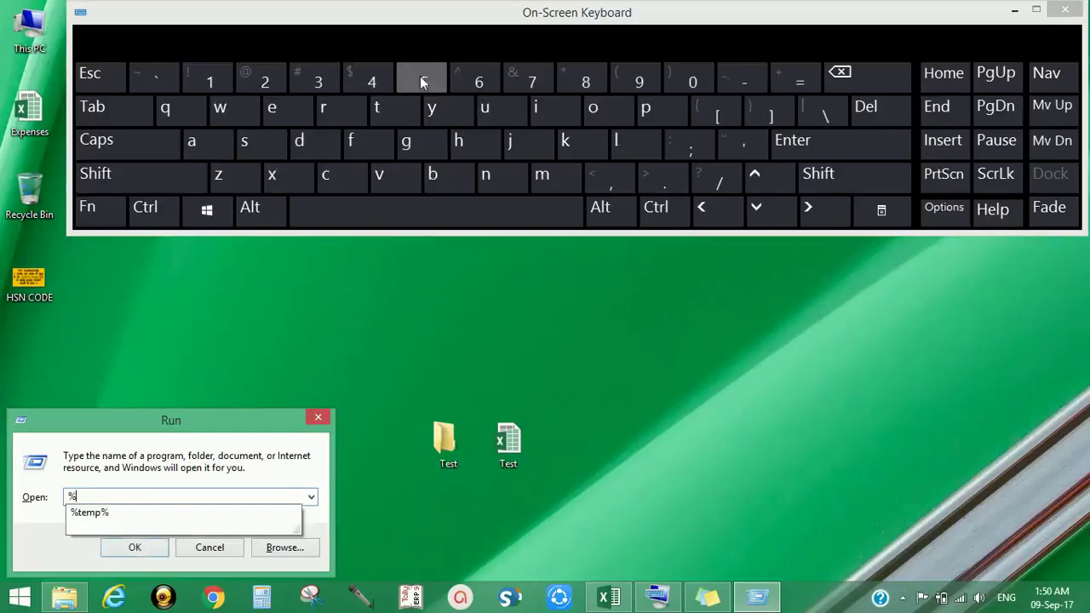
{"action": "type", "text": "temp"}
{"action": "left_click", "coordinate": [173, 173]}
{"action": "left_click", "coordinate": [416, 75]}
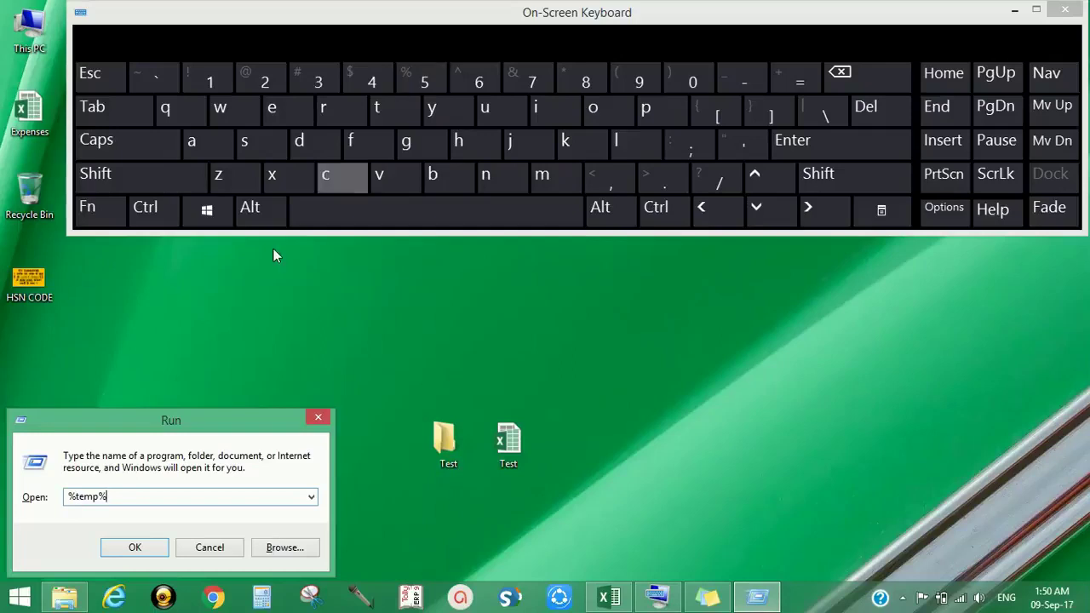
{"action": "left_click", "coordinate": [123, 547]}
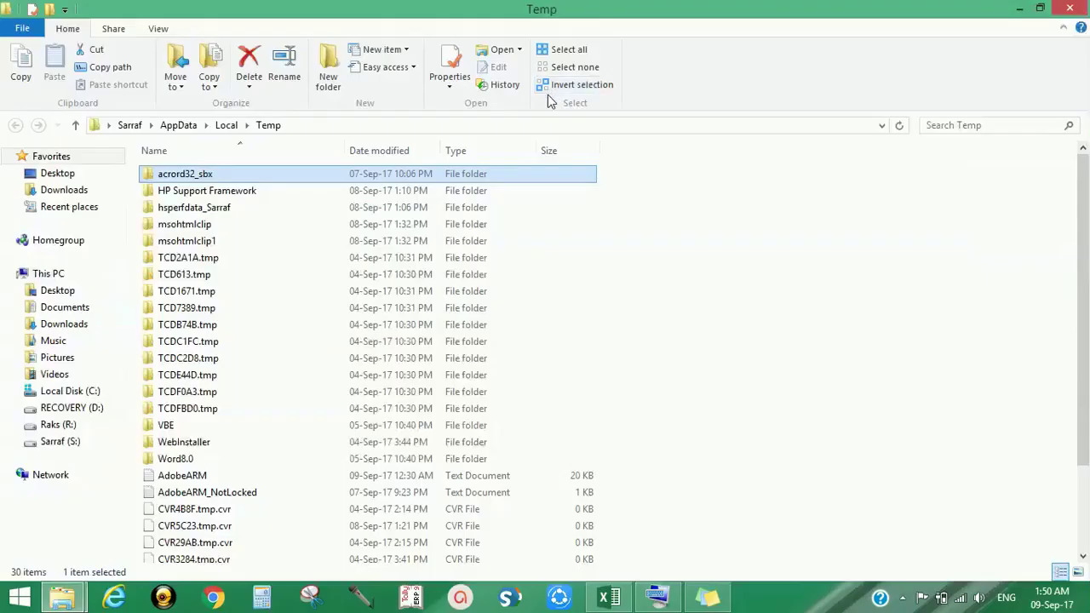
Look through the full list of files and folders in the Temp folder
{"action": "left_click", "coordinate": [230, 309]}
{"action": "key", "text": "Down"}
{"action": "key", "text": "Down"}
{"action": "key", "text": "Down"}
{"action": "key", "text": "Down"}
{"action": "key", "text": "Down"}
{"action": "key", "text": "Down"}
{"action": "key", "text": "Down"}
{"action": "key", "text": "Down"}
{"action": "key", "text": "Down"}
{"action": "key", "text": "Down"}
{"action": "key", "text": "Down"}
{"action": "key", "text": "Down"}
{"action": "key", "text": "Down"}
{"action": "key", "text": "Down"}
{"action": "key", "text": "Down"}
{"action": "key", "text": "Down"}
{"action": "key", "text": "Down"}
{"action": "key", "text": "Down"}
{"action": "key", "text": "Down"}
{"action": "key", "text": "Down"}
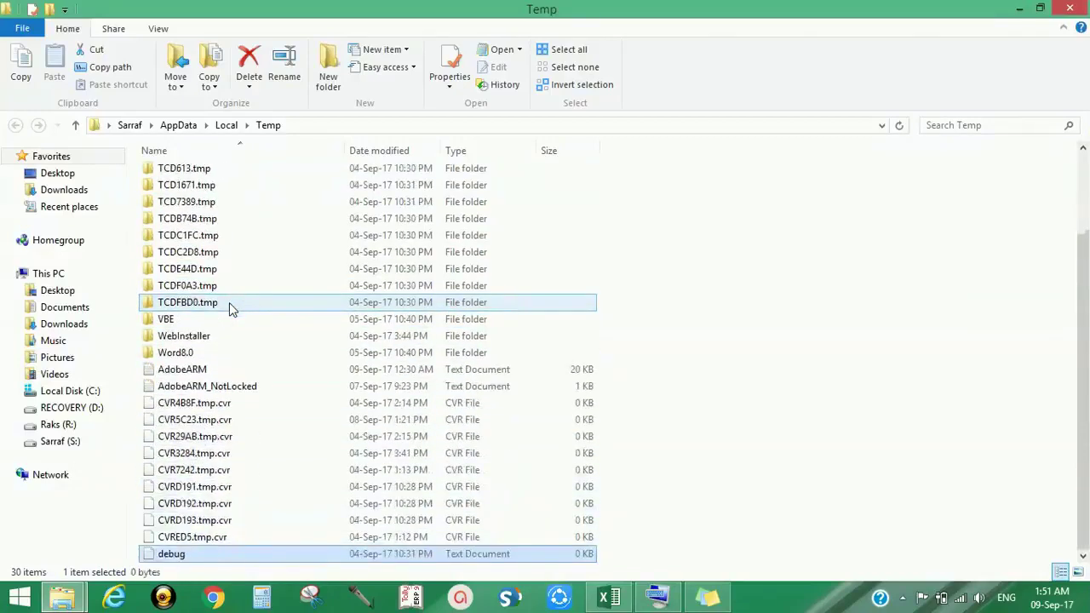
{"action": "key", "text": "Up"}
{"action": "key", "text": "Up"}
{"action": "key", "text": "Up"}
{"action": "key", "text": "Up"}
{"action": "key", "text": "Up"}
{"action": "key", "text": "Up"}
{"action": "key", "text": "Up"}
{"action": "key", "text": "Up"}
{"action": "key", "text": "Up"}
{"action": "key", "text": "Up"}
{"action": "key", "text": "Up"}
{"action": "key", "text": "Up"}
{"action": "key", "text": "Up"}
{"action": "key", "text": "Up"}
{"action": "key", "text": "Up"}
{"action": "key", "text": "Up"}
{"action": "key", "text": "Up"}
{"action": "key", "text": "Up"}
{"action": "key", "text": "Up"}
{"action": "key", "text": "Up"}
{"action": "key", "text": "Up"}
{"action": "key", "text": "Up"}
{"action": "key", "text": "Up"}
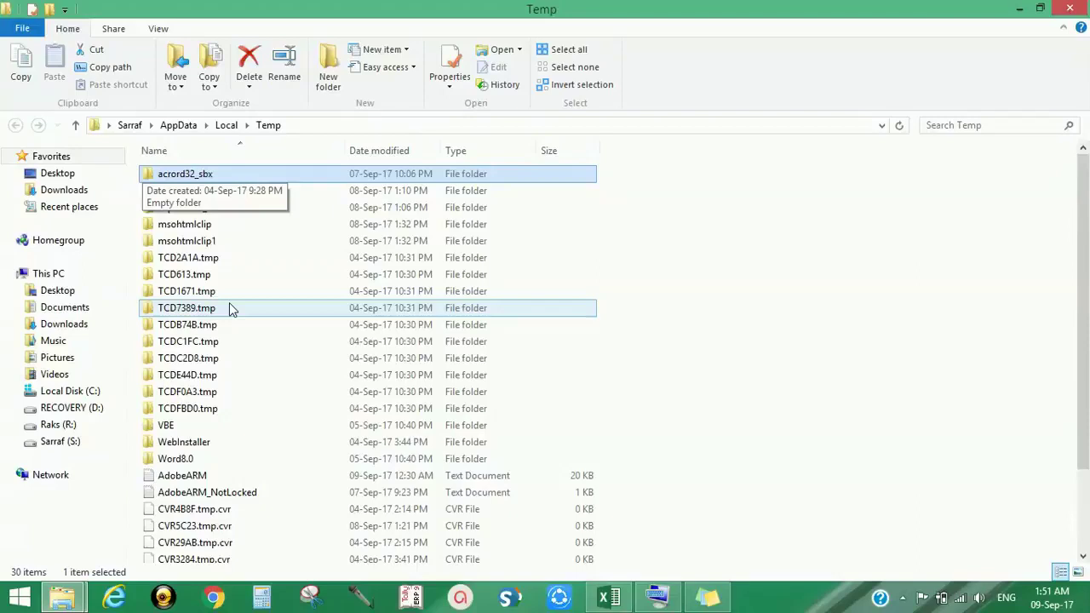
{"action": "key", "text": "Down"}
{"action": "key", "text": "Down"}
{"action": "key", "text": "Down"}
{"action": "key", "text": "Down"}
{"action": "key", "text": "Down"}
{"action": "key", "text": "Down"}
{"action": "key", "text": "Down"}
{"action": "key", "text": "Down"}
{"action": "key", "text": "Down"}
{"action": "key", "text": "Down"}
{"action": "key", "text": "Down"}
{"action": "key", "text": "Down"}
{"action": "key", "text": "Down"}
{"action": "key", "text": "Down"}
{"action": "key", "text": "Down"}
{"action": "key", "text": "Down"}
{"action": "key", "text": "Down"}
{"action": "key", "text": "Down"}
{"action": "key", "text": "Down"}
{"action": "key", "text": "Down"}
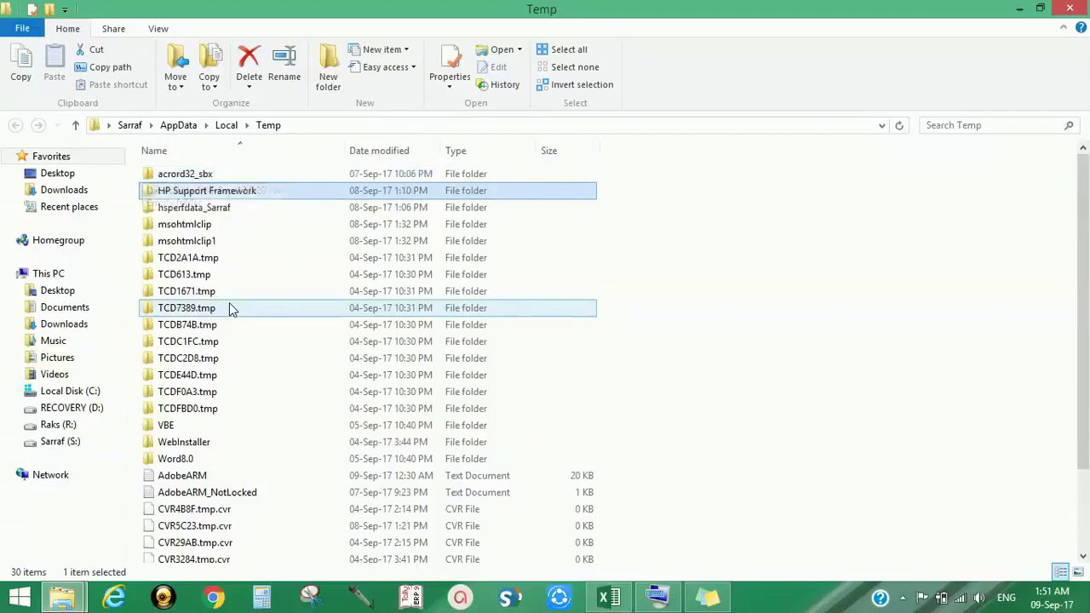
{"action": "key", "text": "Up"}
{"action": "key", "text": "Up"}
{"action": "key", "text": "Up"}
{"action": "key", "text": "Up"}
{"action": "key", "text": "Up"}
{"action": "key", "text": "Up"}
{"action": "key", "text": "Up"}
{"action": "key", "text": "Up"}
{"action": "key", "text": "Up"}
{"action": "key", "text": "Up"}
{"action": "key", "text": "Up"}
{"action": "key", "text": "Up"}
{"action": "key", "text": "Up"}
{"action": "key", "text": "Up"}
{"action": "key", "text": "Up"}
{"action": "key", "text": "Up"}
{"action": "key", "text": "Up"}
{"action": "key", "text": "Up"}
{"action": "key", "text": "Up"}
{"action": "key", "text": "Up"}
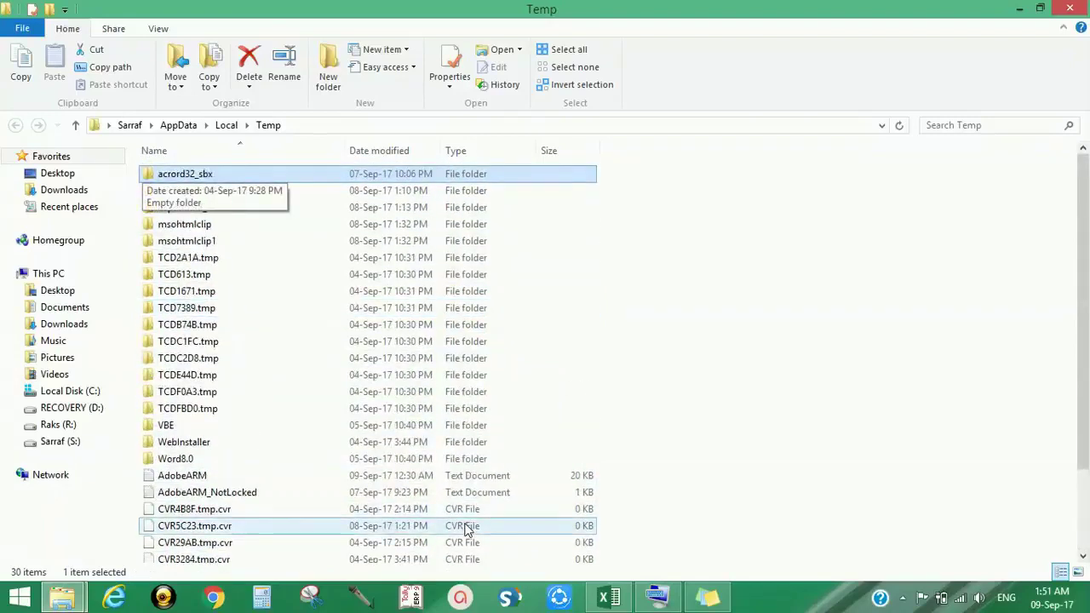
Delete all items in the Temp folder to the Recycle Bin, using the On-Screen Keyboard
{"action": "left_click", "coordinate": [656, 600]}
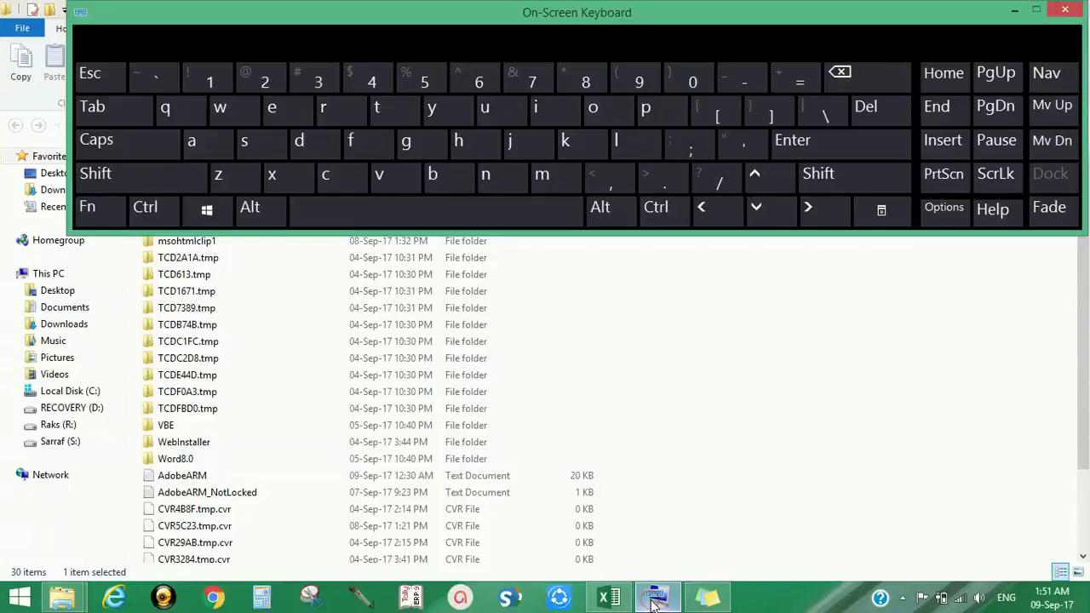
{"action": "left_click", "coordinate": [157, 213]}
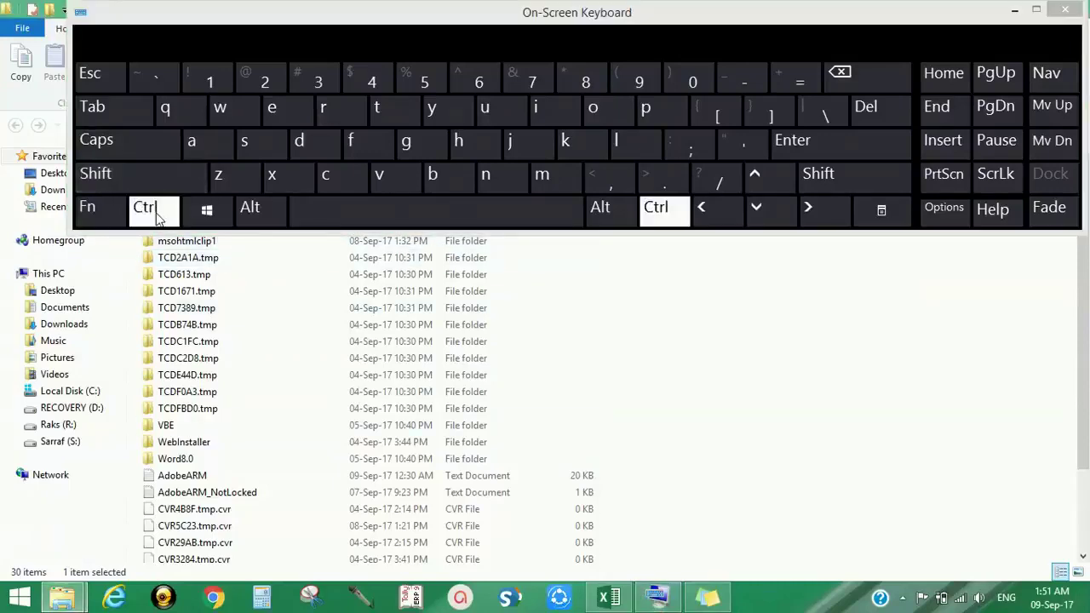
{"action": "left_click", "coordinate": [215, 147]}
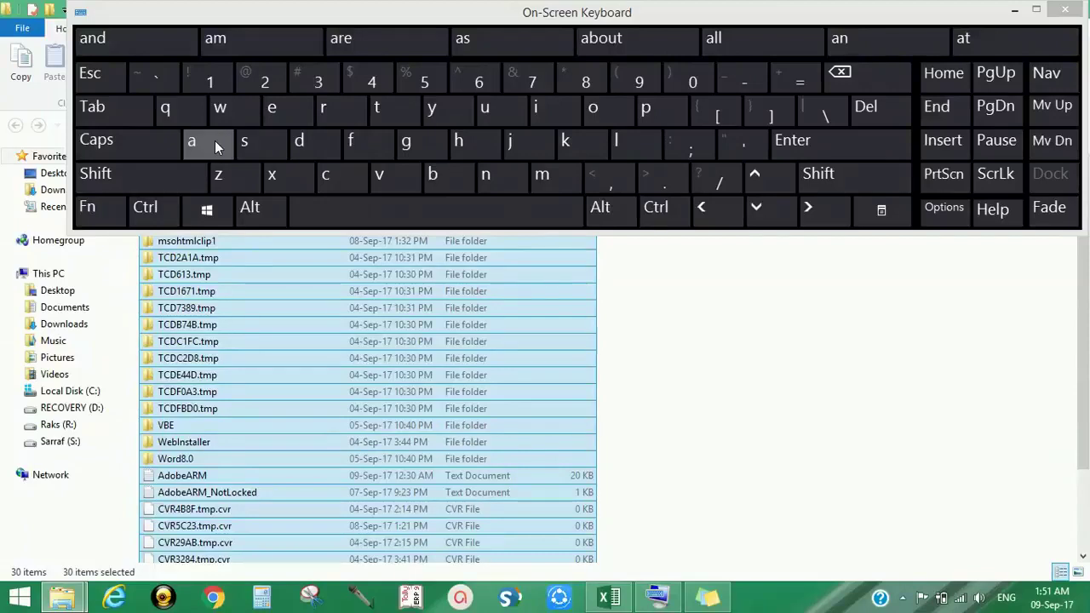
{"action": "left_click", "coordinate": [853, 106]}
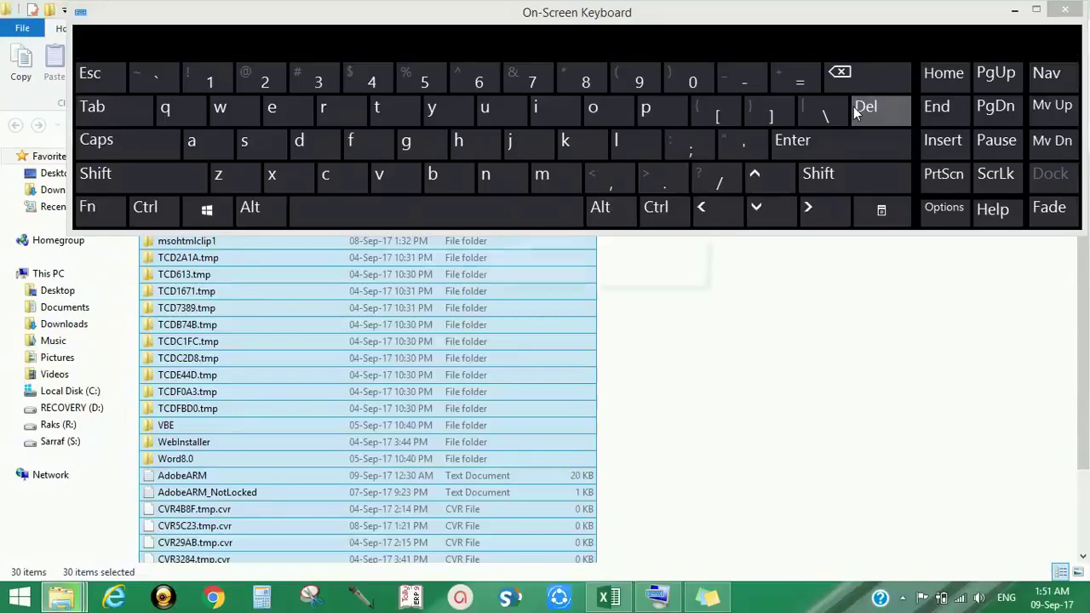
{"action": "left_click", "coordinate": [1014, 10]}
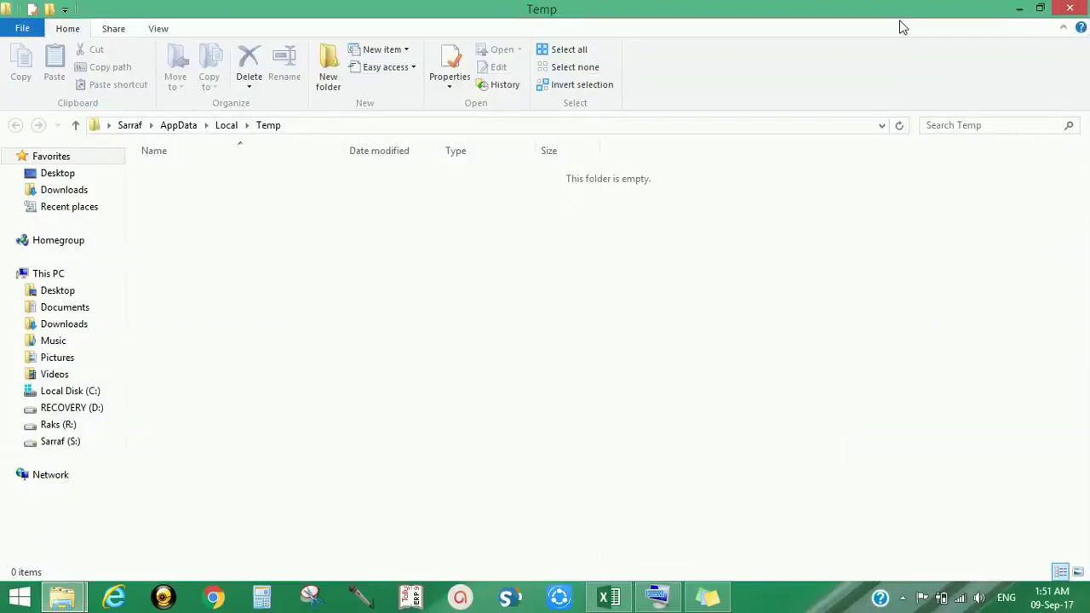
Open the Recycle Bin from the desktop and restore all the deleted temporary items to their original location
{"action": "left_click", "coordinate": [1017, 9]}
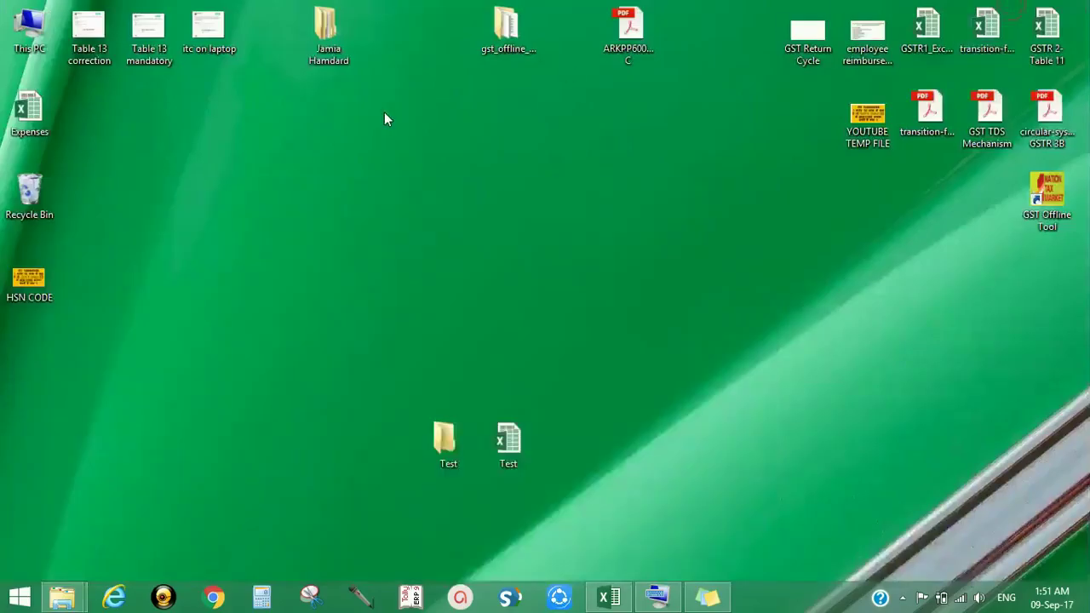
{"action": "double_click", "coordinate": [28, 191]}
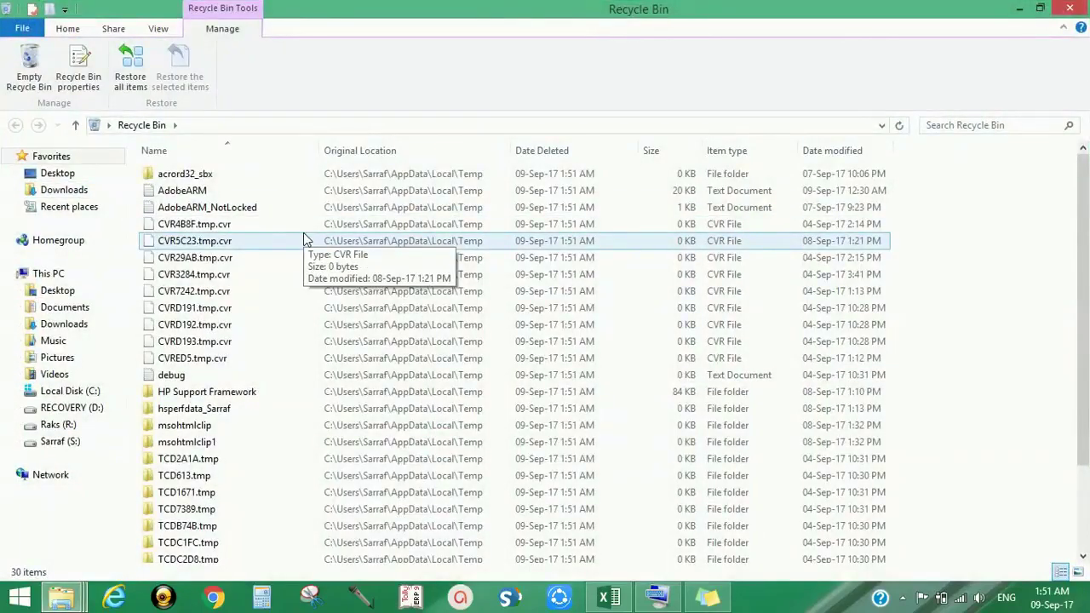
{"action": "left_click", "coordinate": [183, 208]}
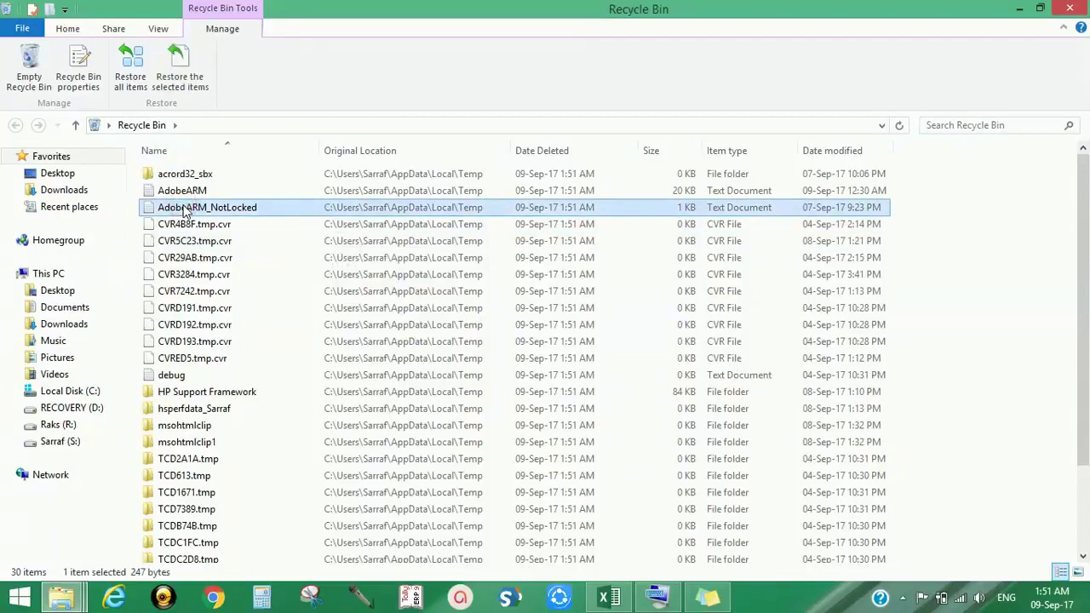
{"action": "key", "text": "ctrl+a"}
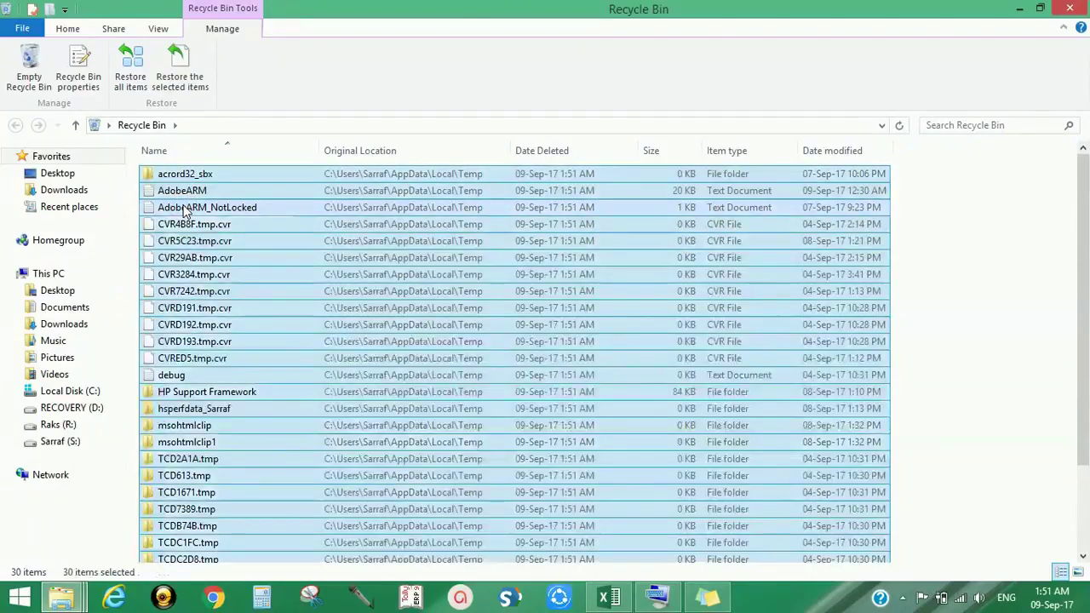
{"action": "right_click", "coordinate": [443, 218]}
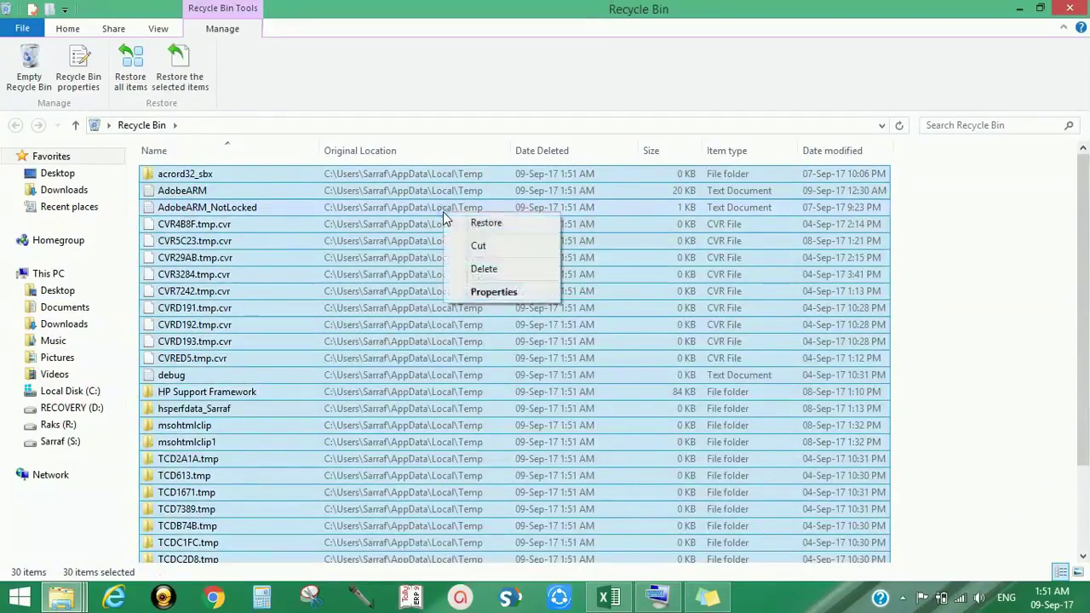
{"action": "left_click", "coordinate": [502, 225]}
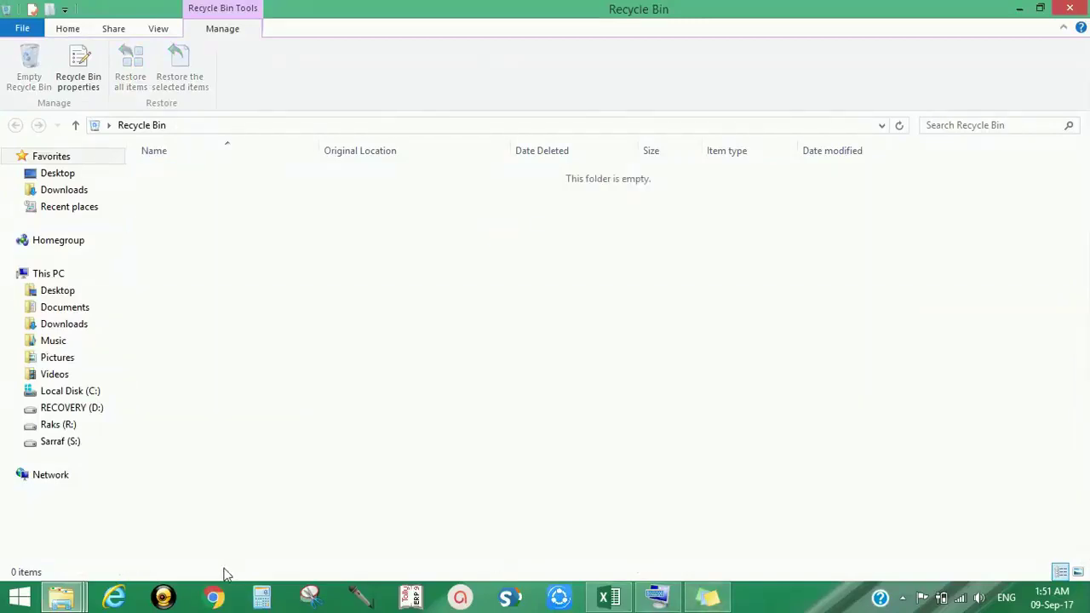
Return to the Temp folder and permanently delete the msohtmlclip1 folder, bypassing the Recycle Bin
{"action": "mouse_move", "coordinate": [62, 603]}
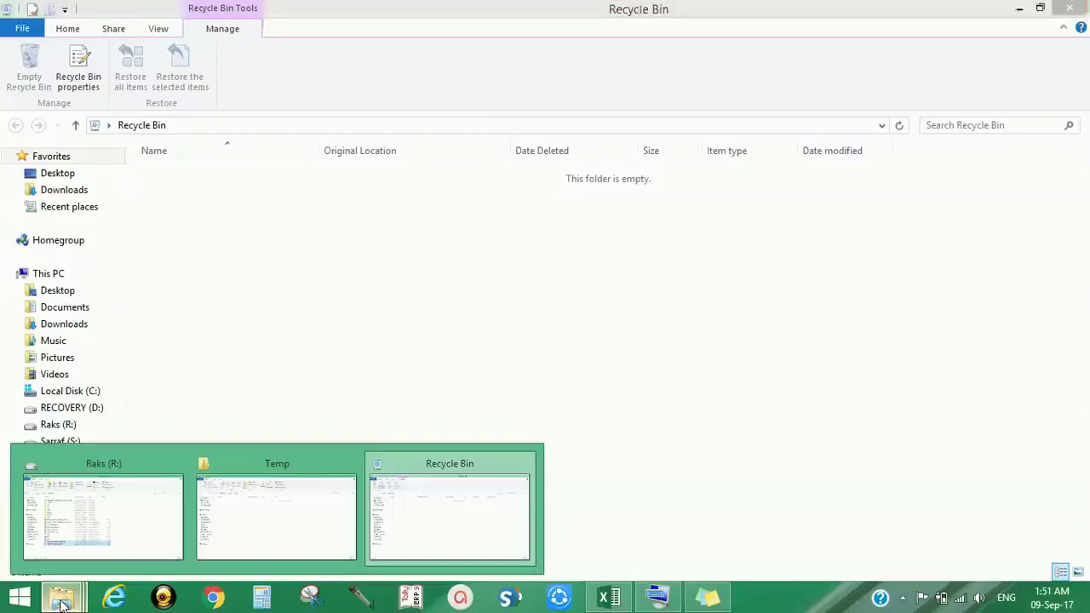
{"action": "left_click", "coordinate": [267, 543]}
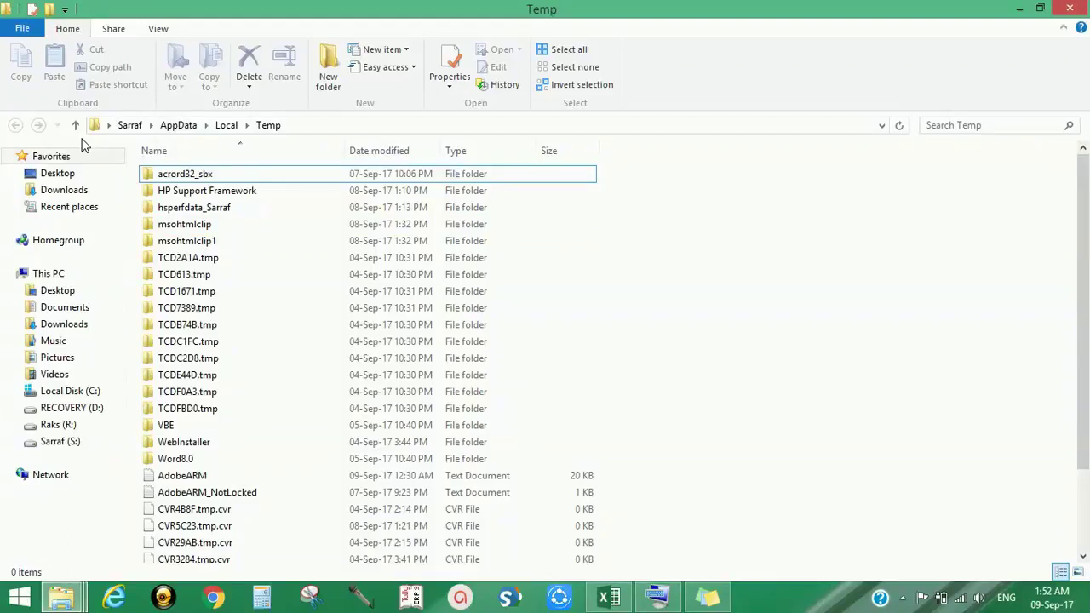
{"action": "left_click", "coordinate": [186, 244]}
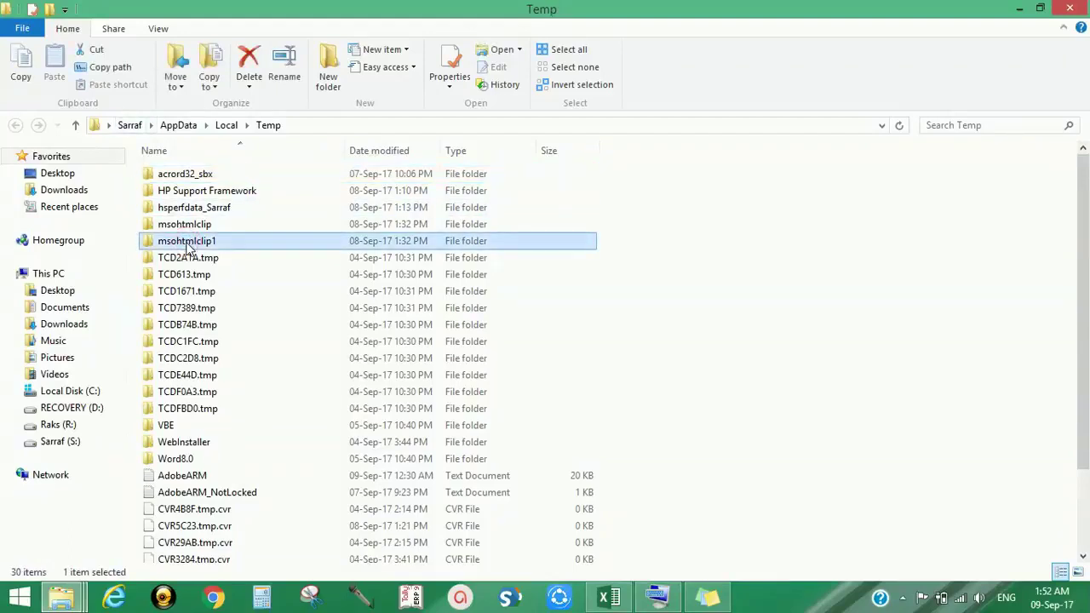
{"action": "left_click", "coordinate": [656, 599]}
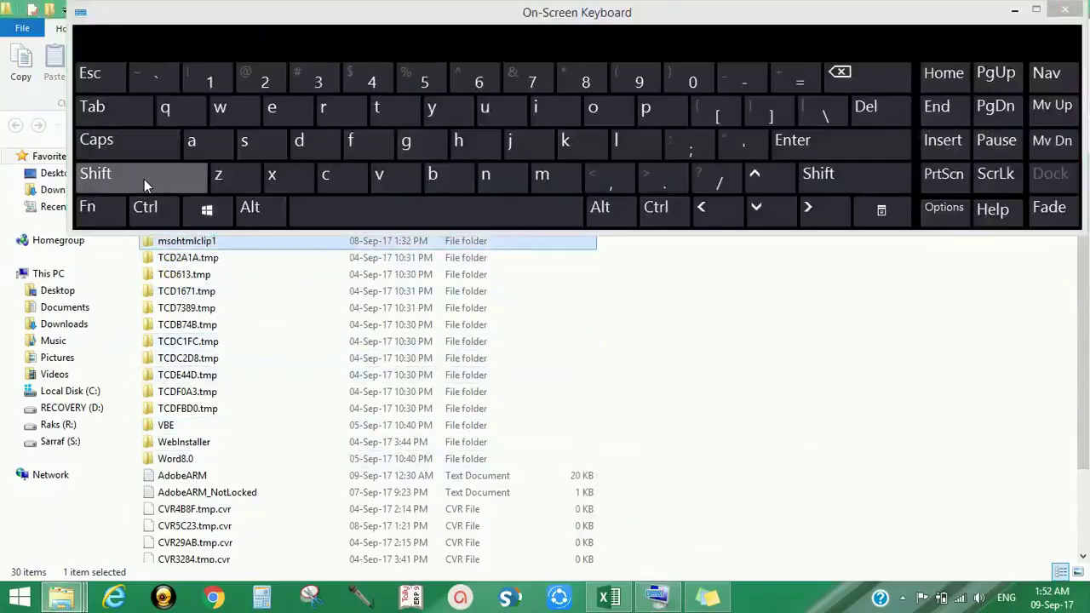
{"action": "left_click", "coordinate": [144, 178]}
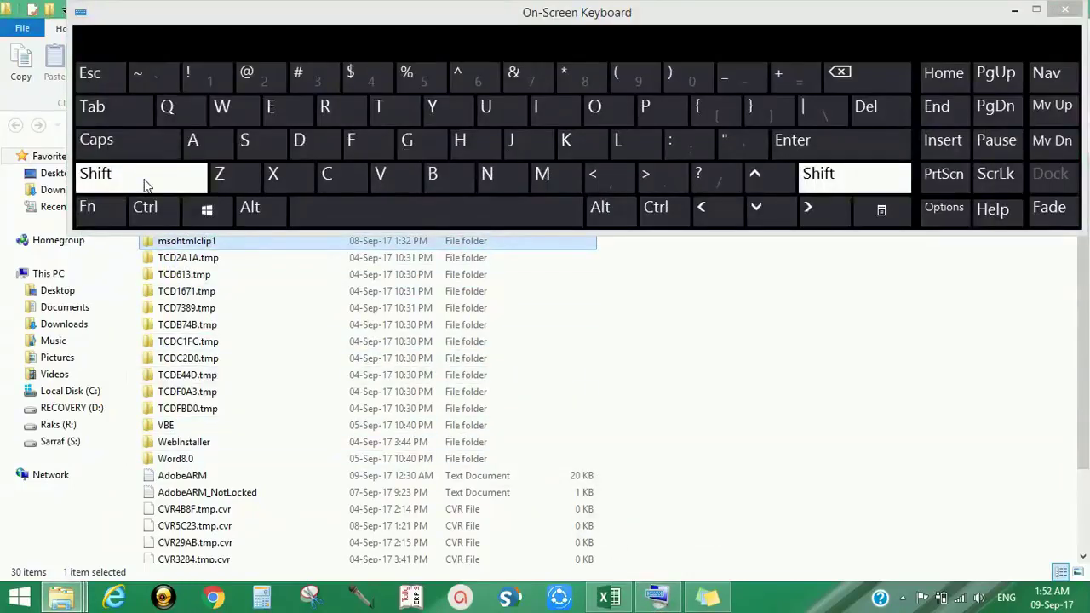
{"action": "left_click", "coordinate": [866, 108]}
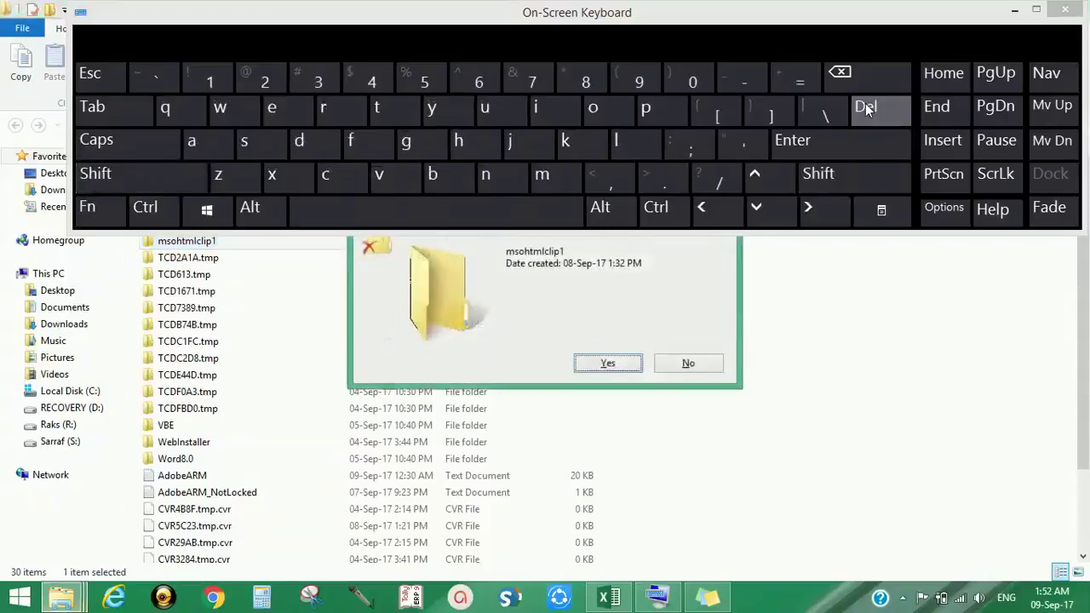
{"action": "left_click", "coordinate": [1014, 12]}
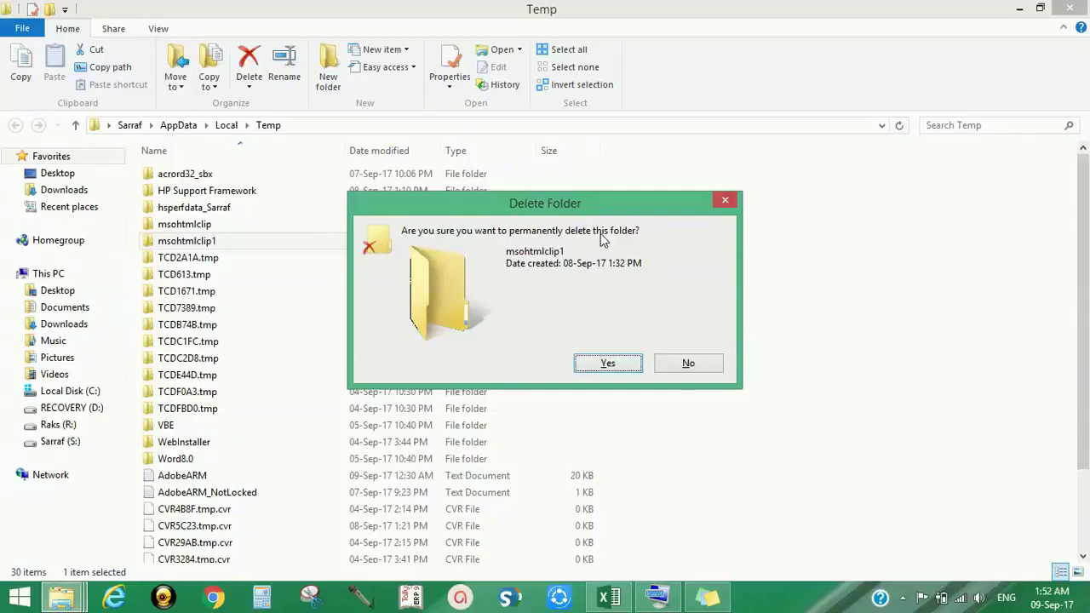
{"action": "left_click", "coordinate": [601, 365]}
{"action": "left_click", "coordinate": [600, 364]}
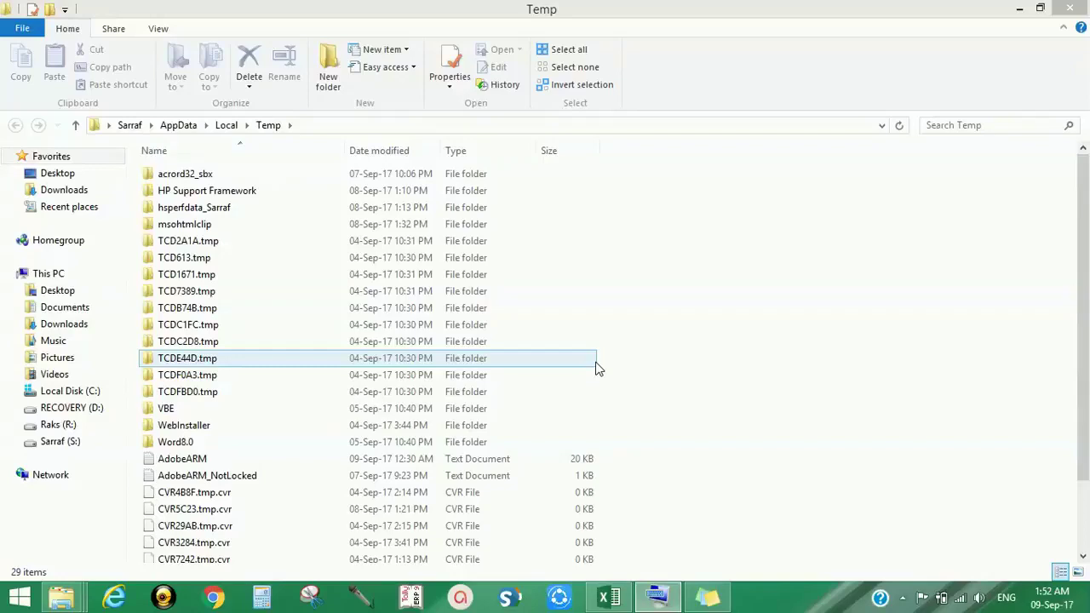
Permanently delete all remaining items in the Temp folder and minimize its window
{"action": "left_click", "coordinate": [345, 409]}
{"action": "key", "text": "ctrl+a"}
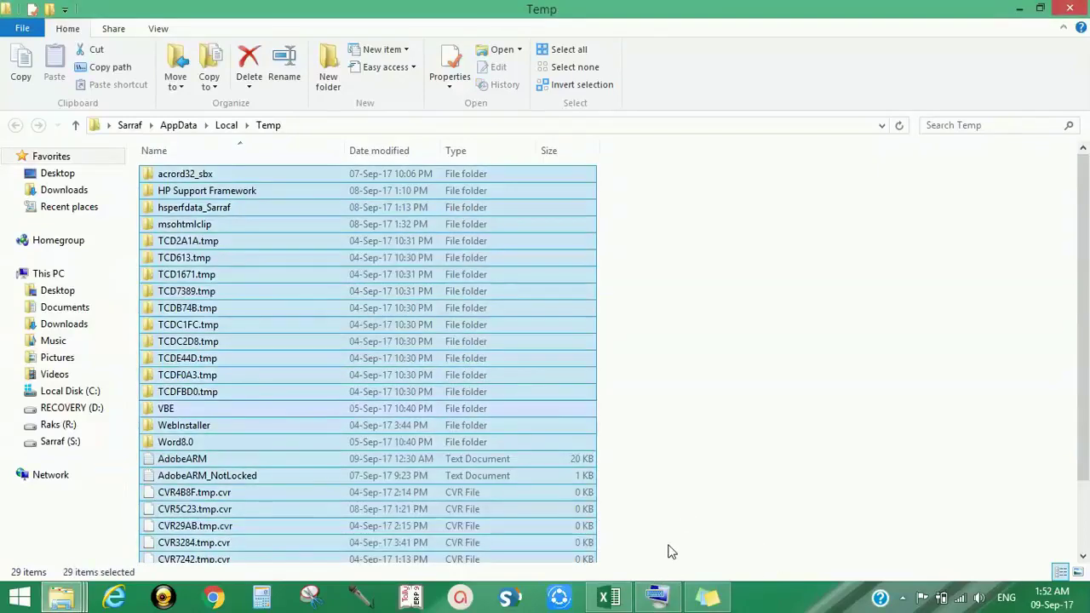
{"action": "key", "text": "shift+Delete"}
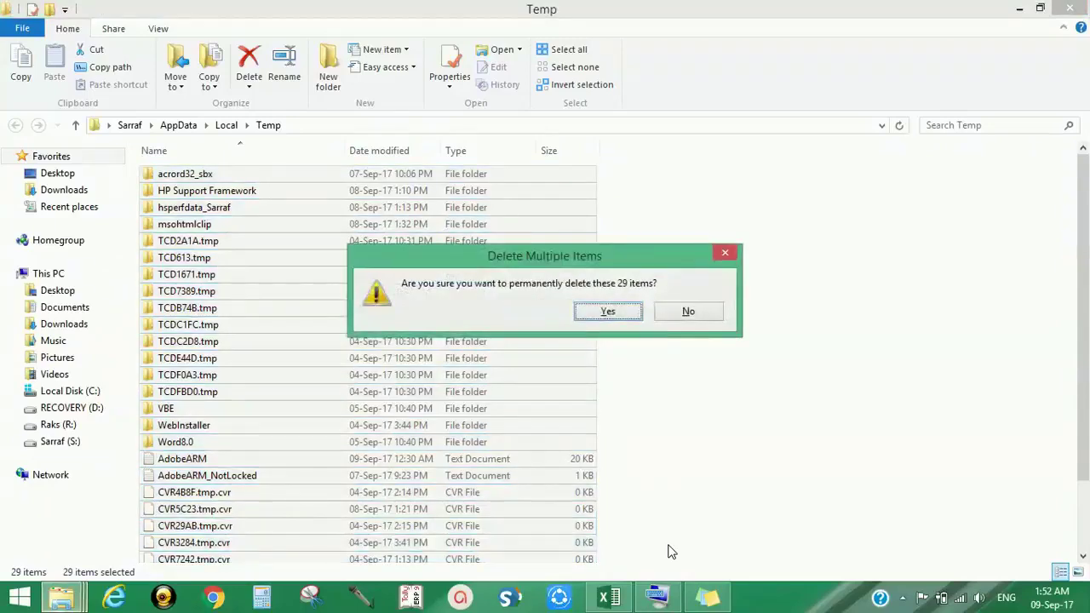
{"action": "left_click", "coordinate": [605, 312]}
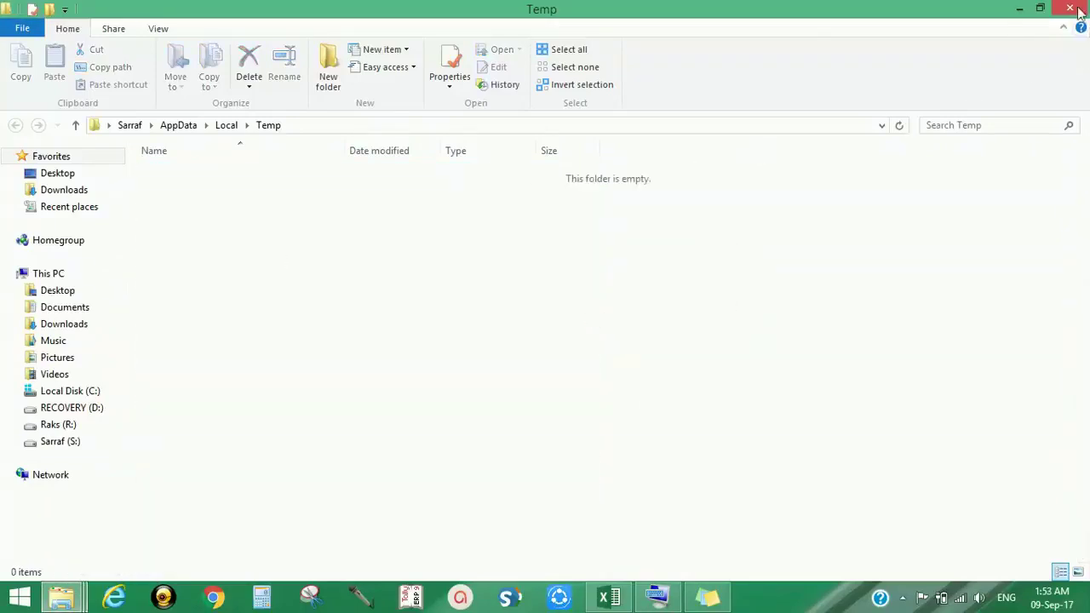
{"action": "left_click", "coordinate": [1018, 11]}
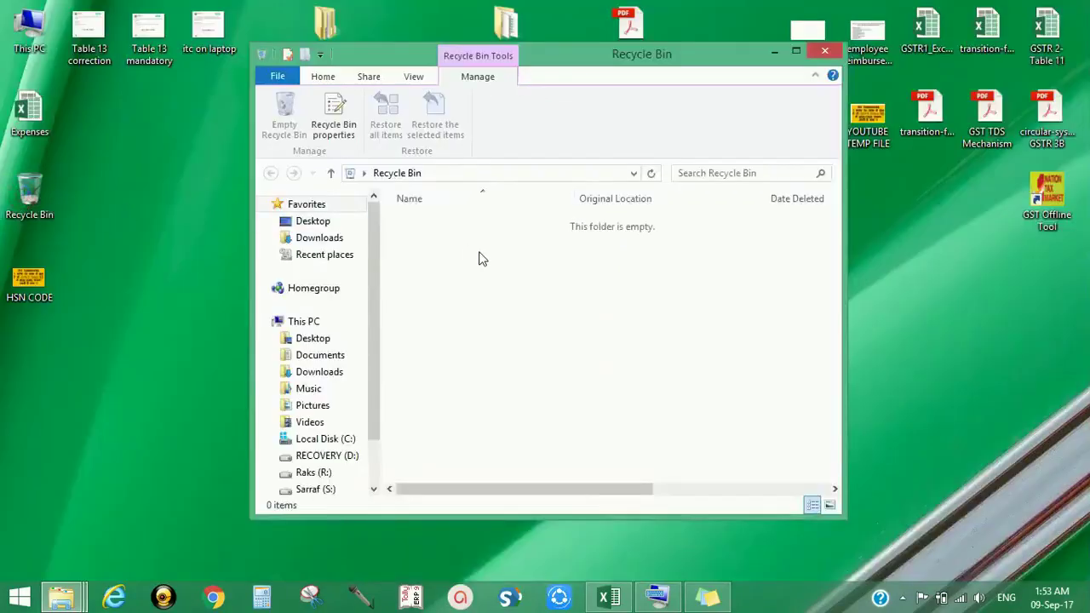
Minimize the Recycle Bin window and open the prefetch folder through the Run dialog, using the On-Screen Keyboard to bring up Run
{"action": "left_click", "coordinate": [787, 55]}
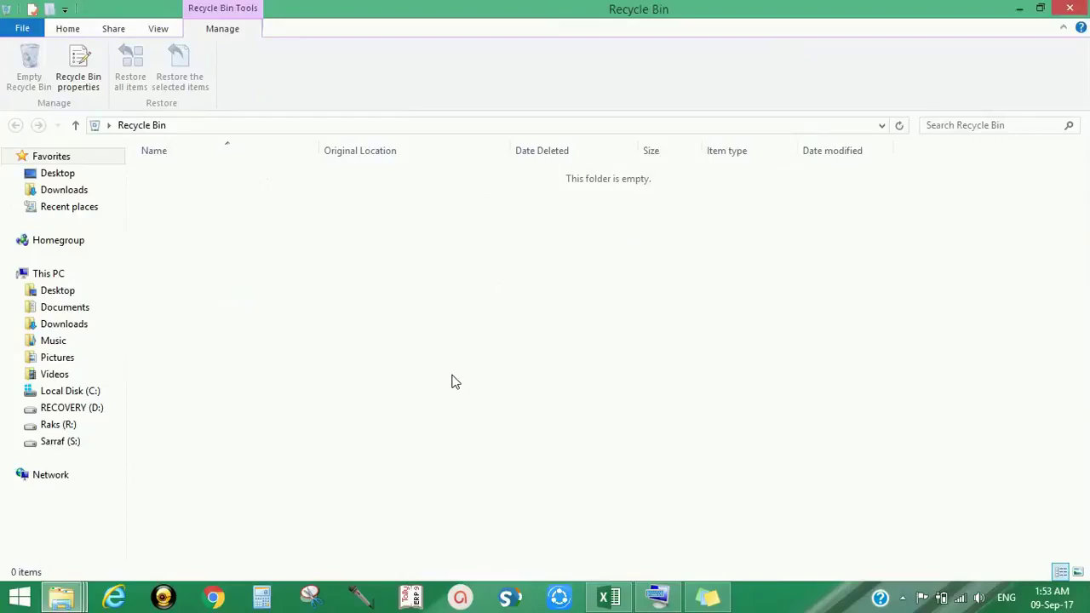
{"action": "left_click", "coordinate": [1017, 8]}
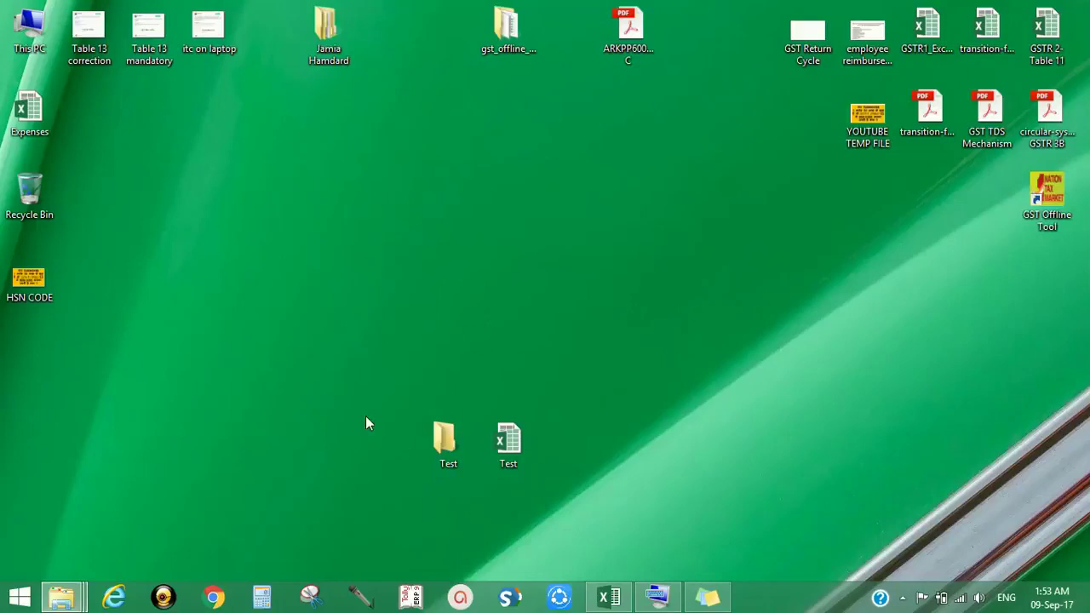
{"action": "left_click", "coordinate": [657, 596]}
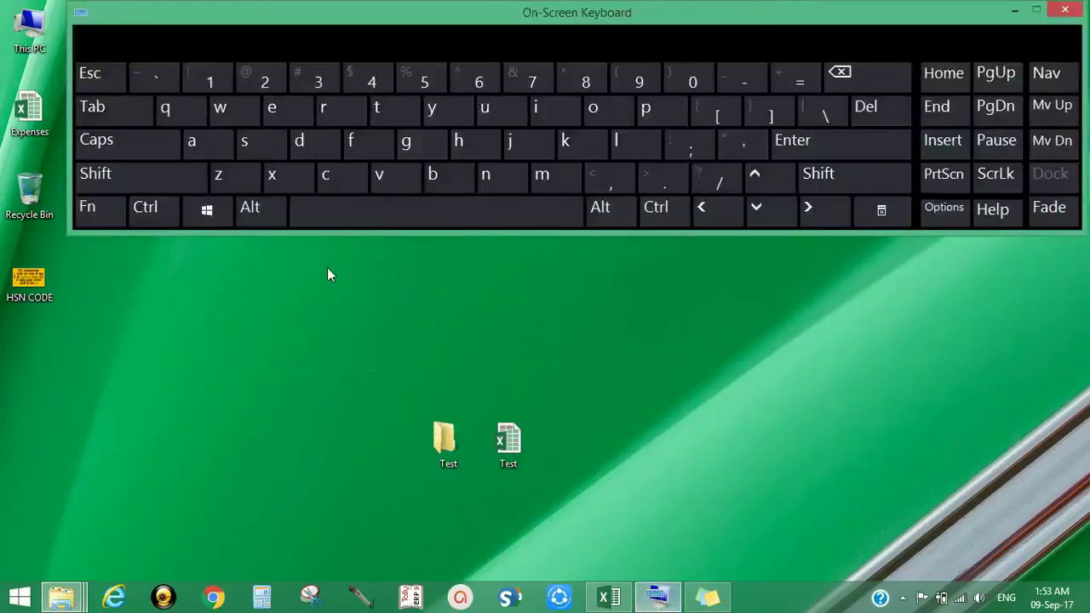
{"action": "left_click", "coordinate": [207, 211]}
{"action": "left_click", "coordinate": [333, 119]}
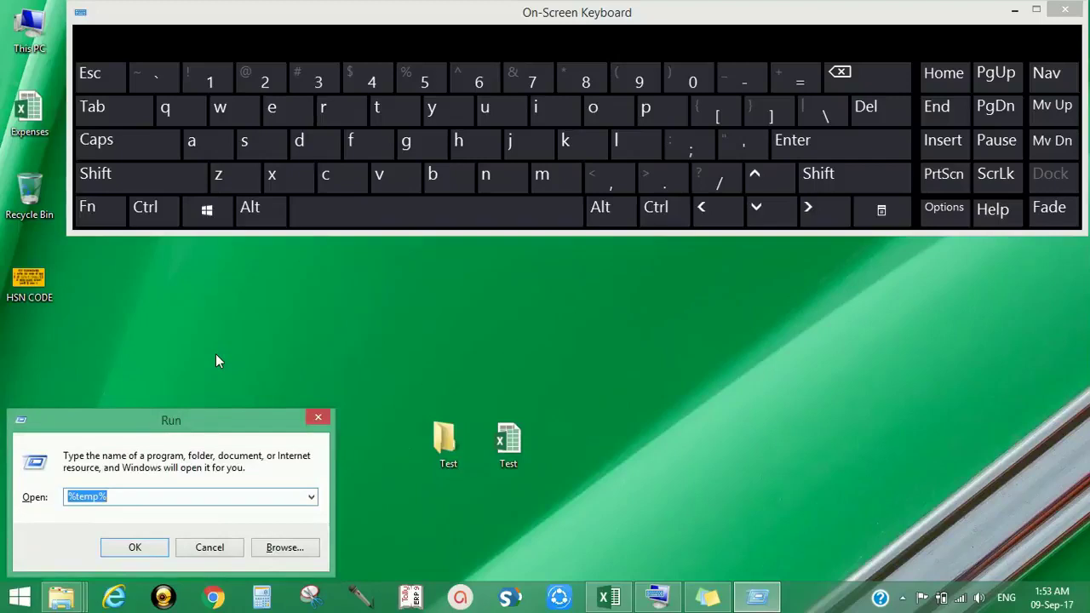
{"action": "type", "text": "pre"}
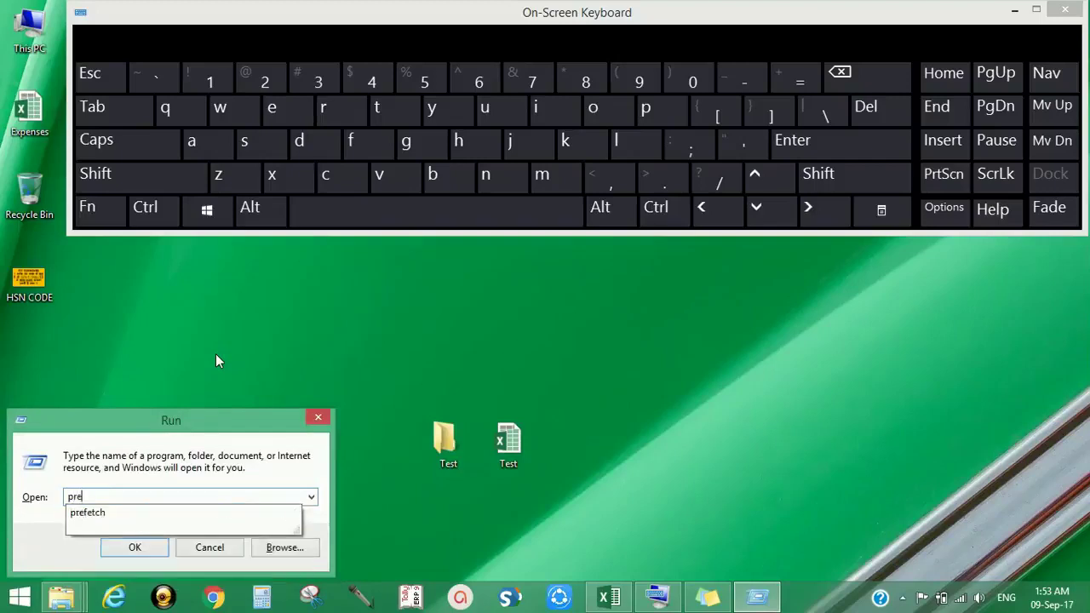
{"action": "type", "text": "fetch"}
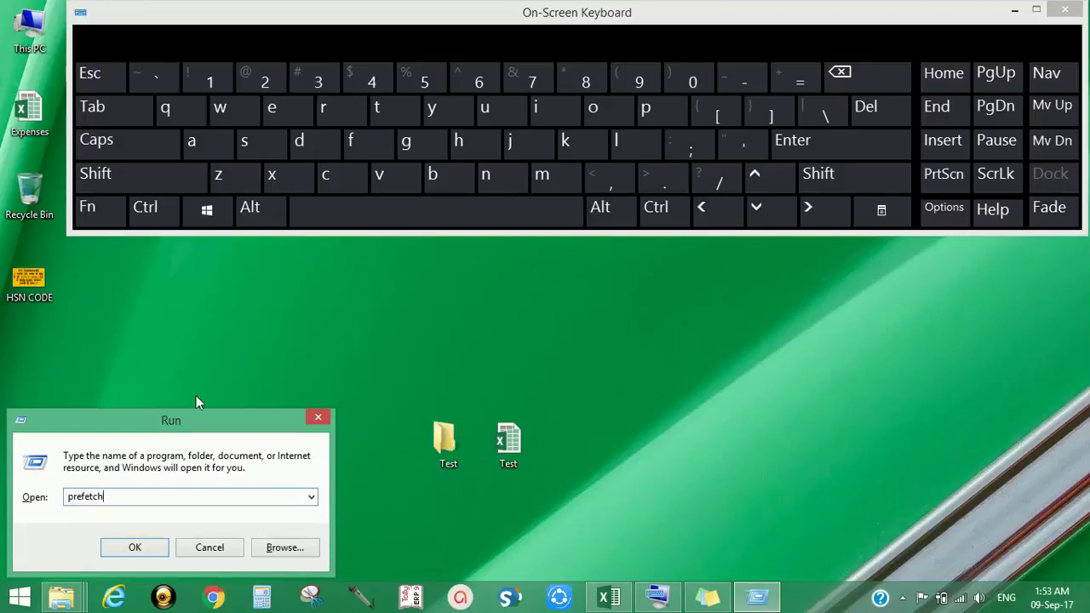
{"action": "left_click", "coordinate": [139, 549]}
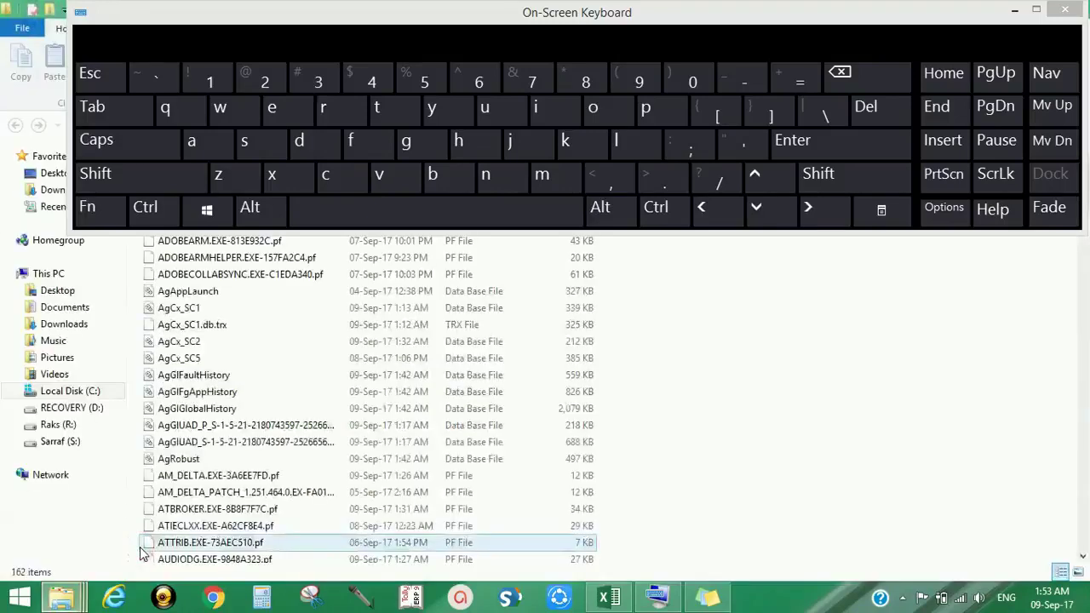
{"action": "left_click", "coordinate": [1012, 10]}
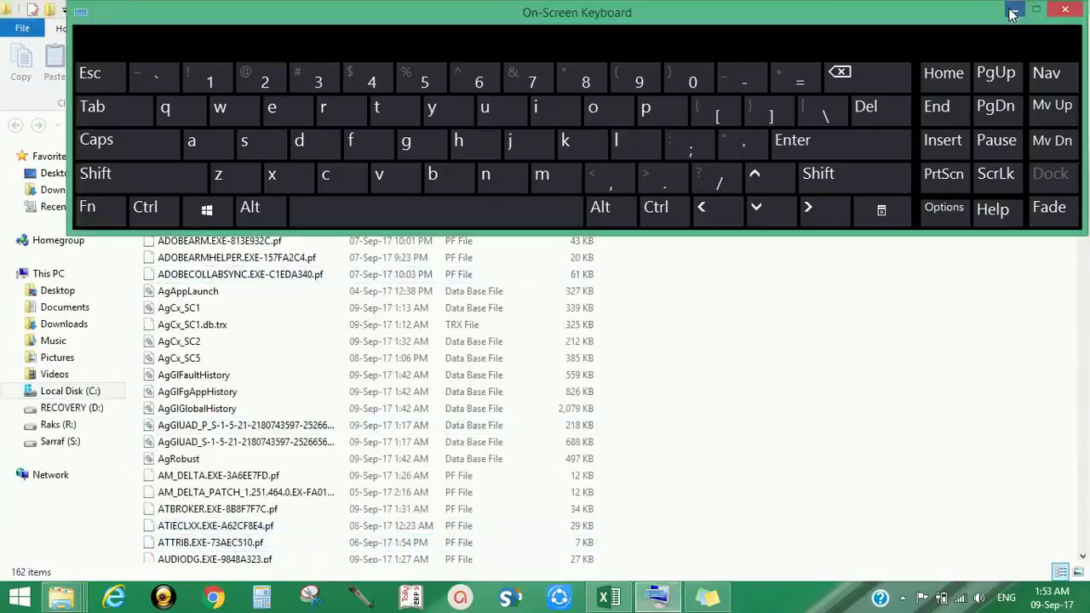
Permanently delete all items in the Prefetch folder, bypassing the Recycle Bin, and minimize its window
{"action": "left_click", "coordinate": [246, 244]}
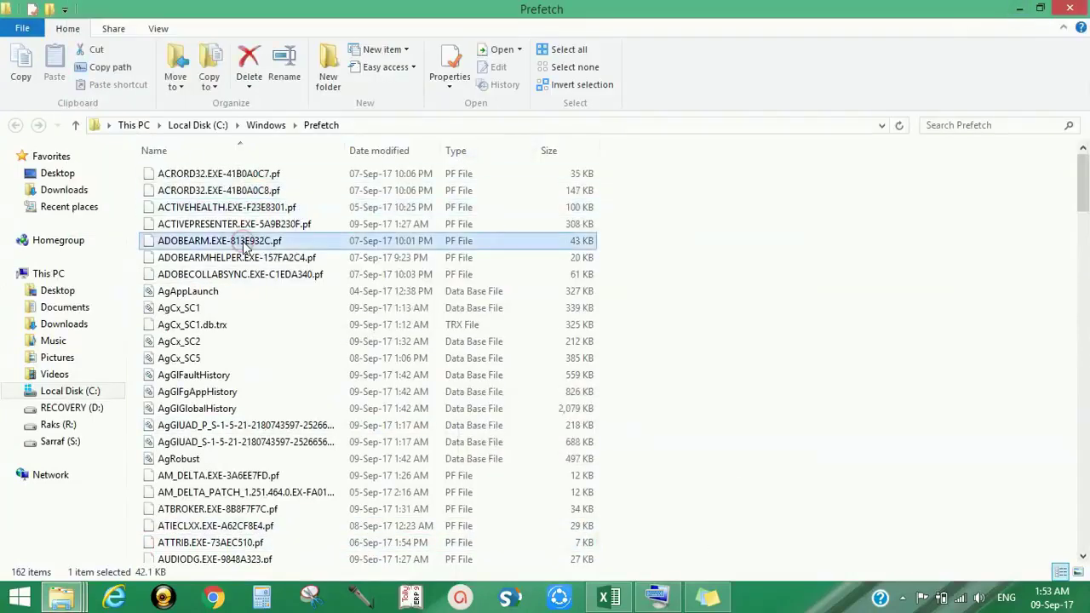
{"action": "key", "text": "ctrl+a"}
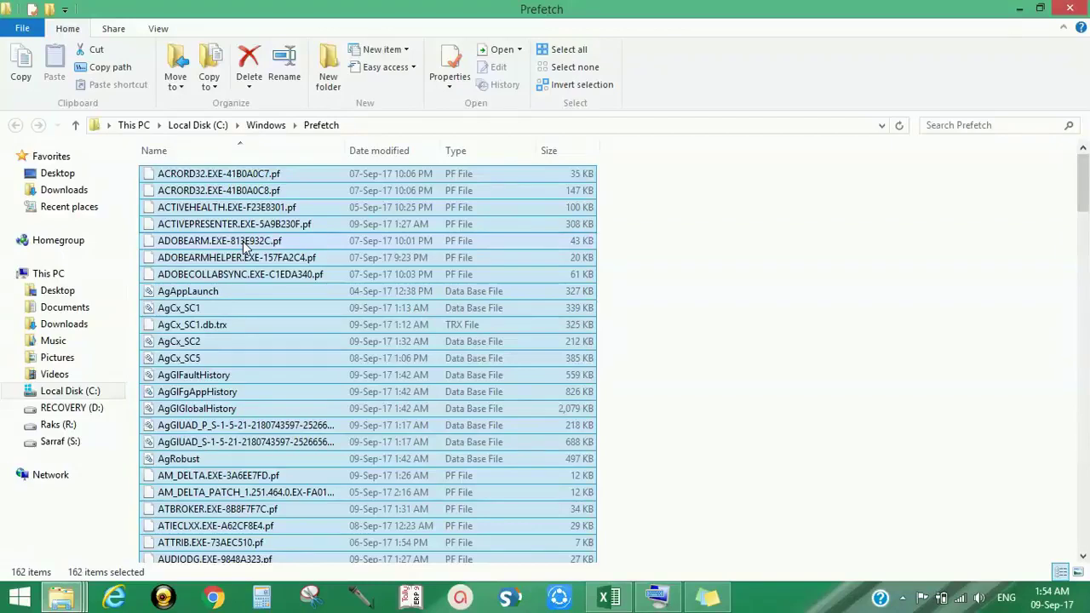
{"action": "key", "text": "shift+Delete"}
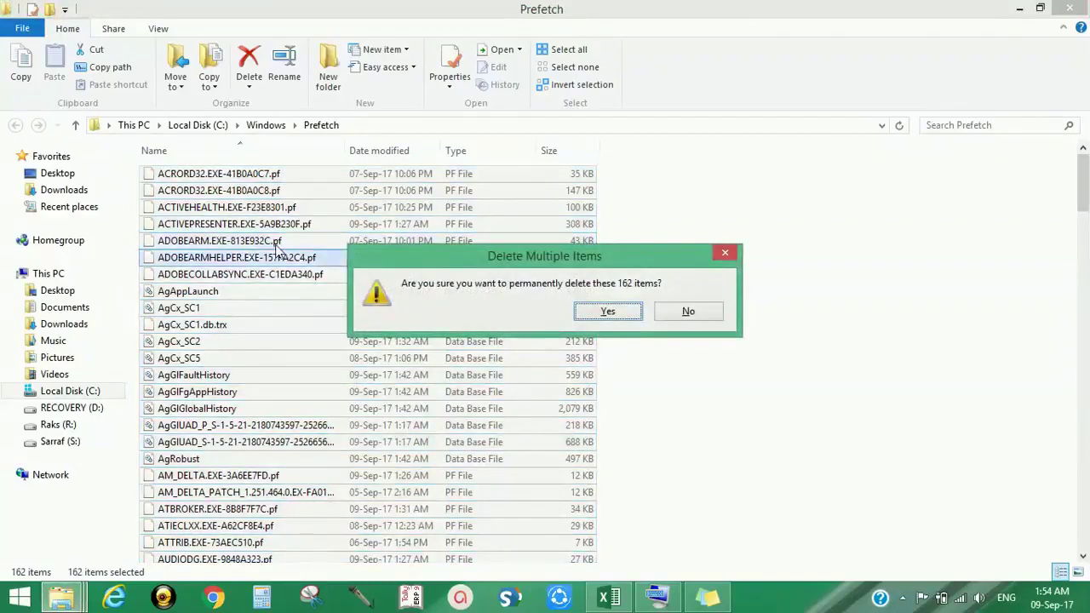
{"action": "left_click", "coordinate": [605, 311]}
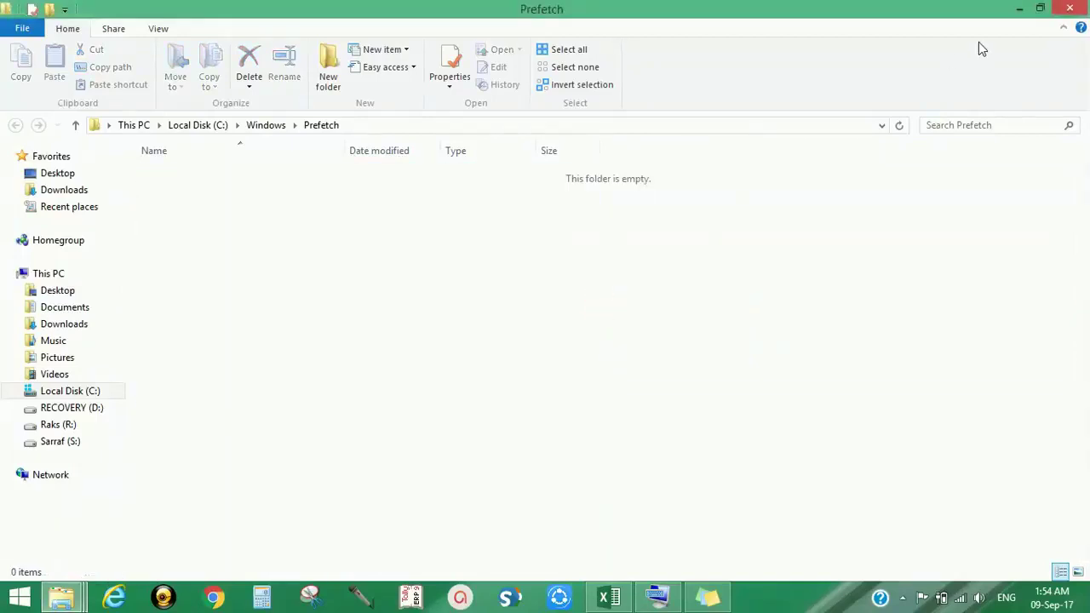
{"action": "left_click", "coordinate": [1020, 9]}
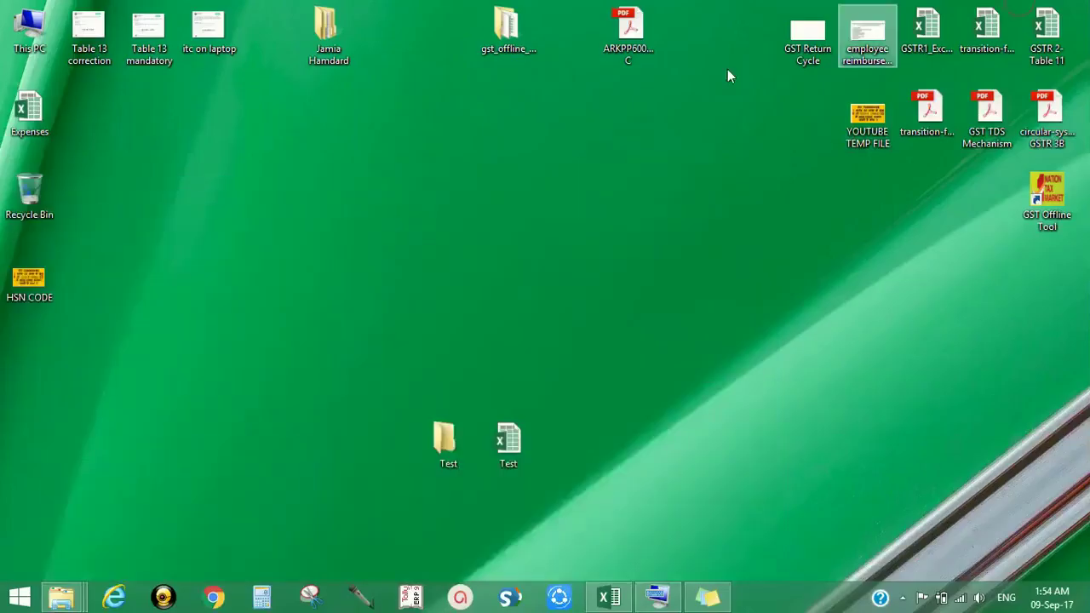
Refresh the desktop four times in a row
{"action": "right_click", "coordinate": [369, 185]}
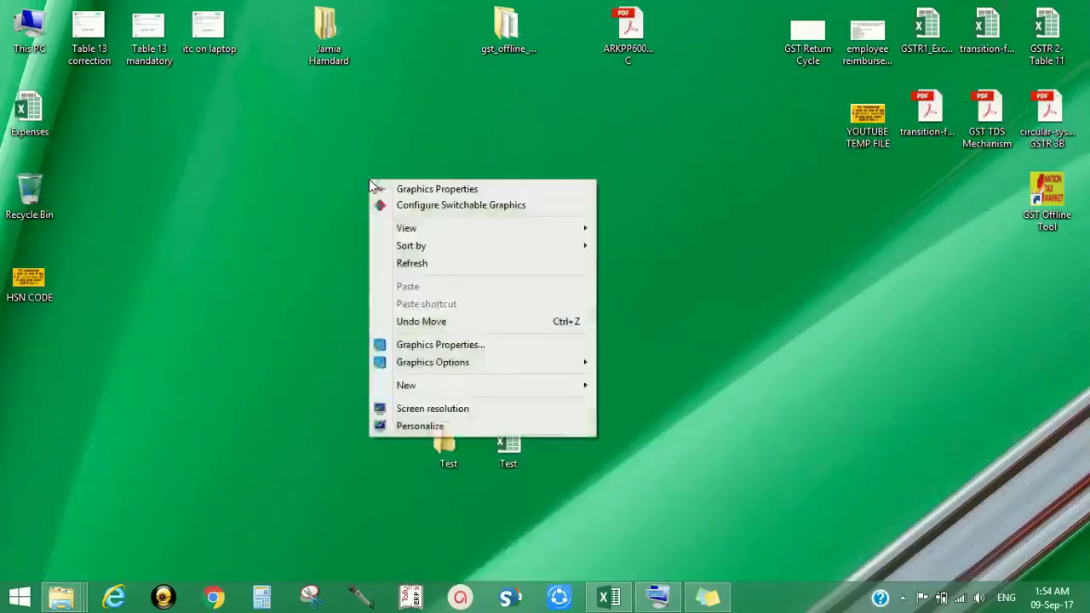
{"action": "left_click", "coordinate": [411, 266]}
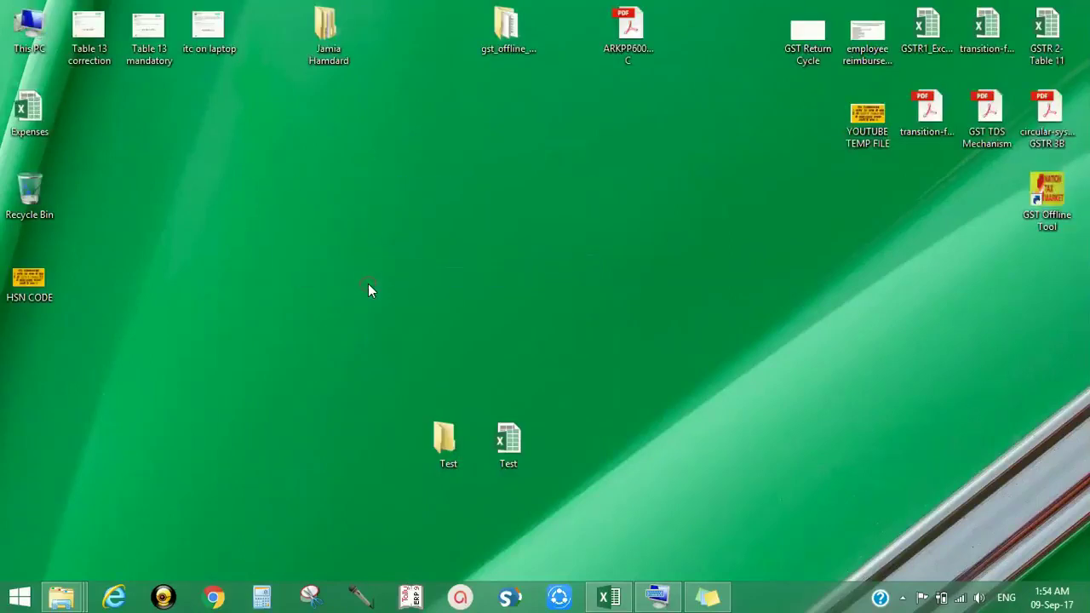
{"action": "right_click", "coordinate": [314, 171]}
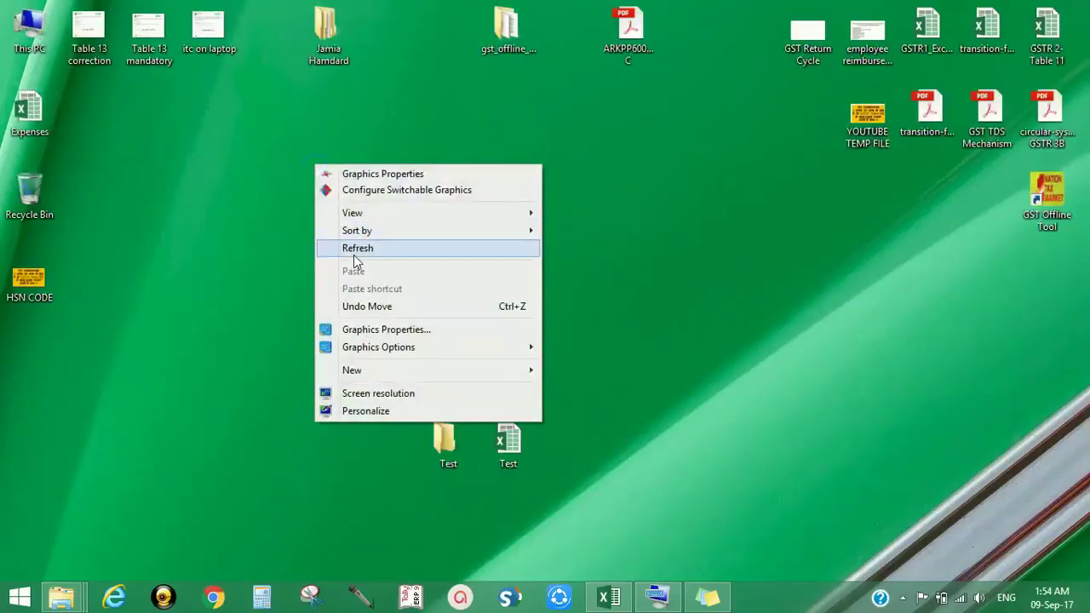
{"action": "left_click", "coordinate": [354, 256]}
{"action": "right_click", "coordinate": [301, 149]}
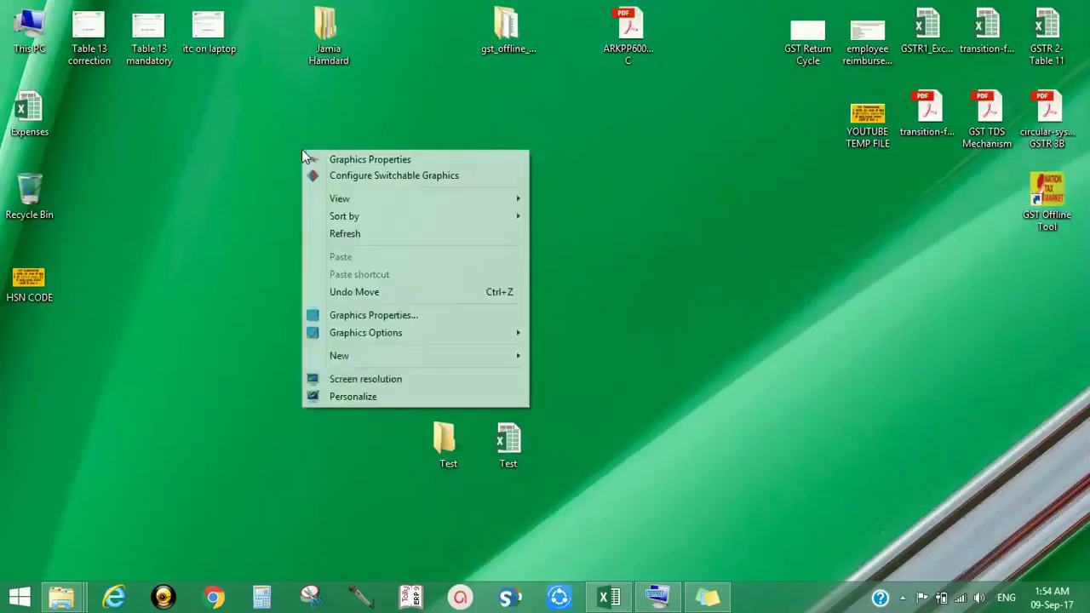
{"action": "left_click", "coordinate": [344, 237]}
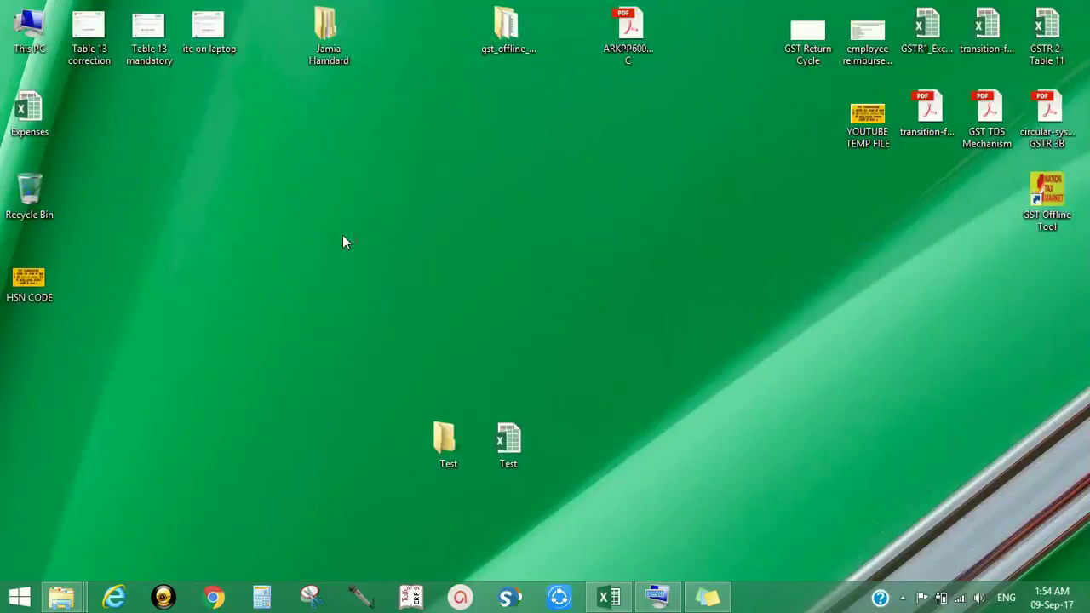
{"action": "right_click", "coordinate": [343, 235]}
{"action": "left_click", "coordinate": [393, 320]}
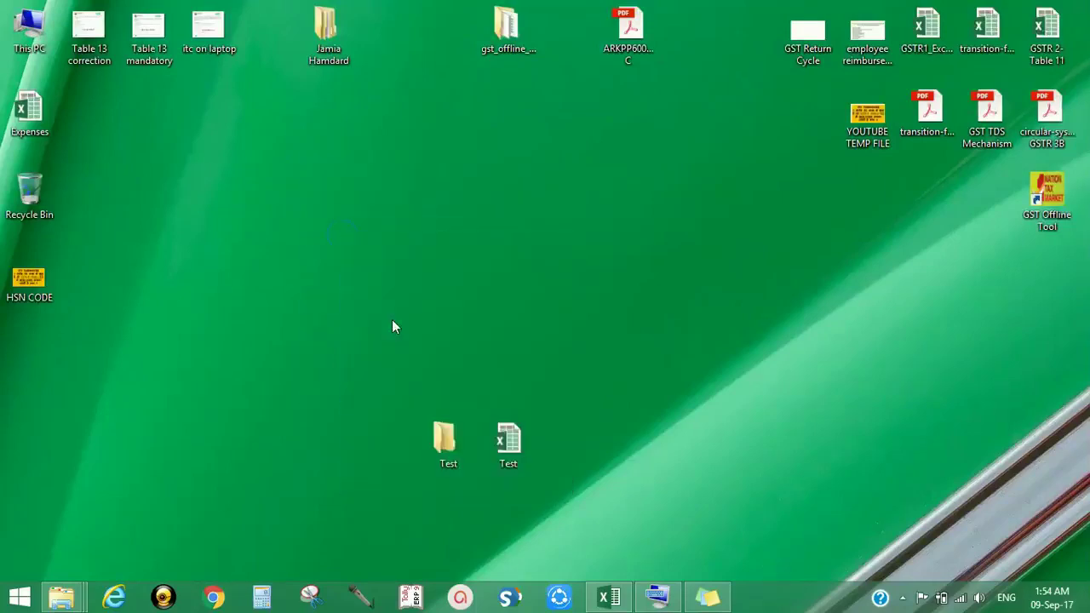